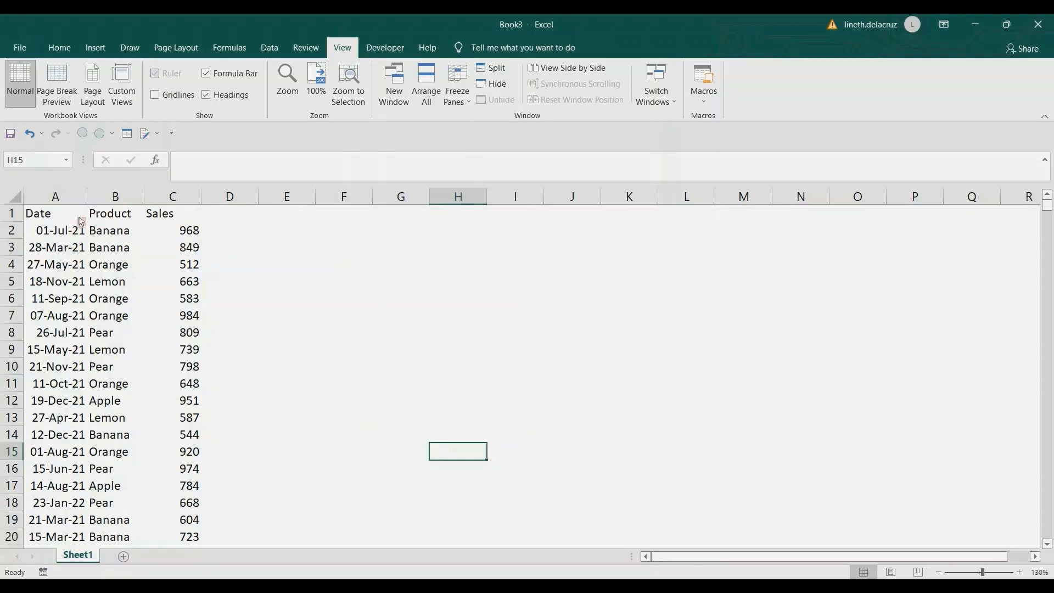
{"action": "left_click", "coordinate": [64, 200]}
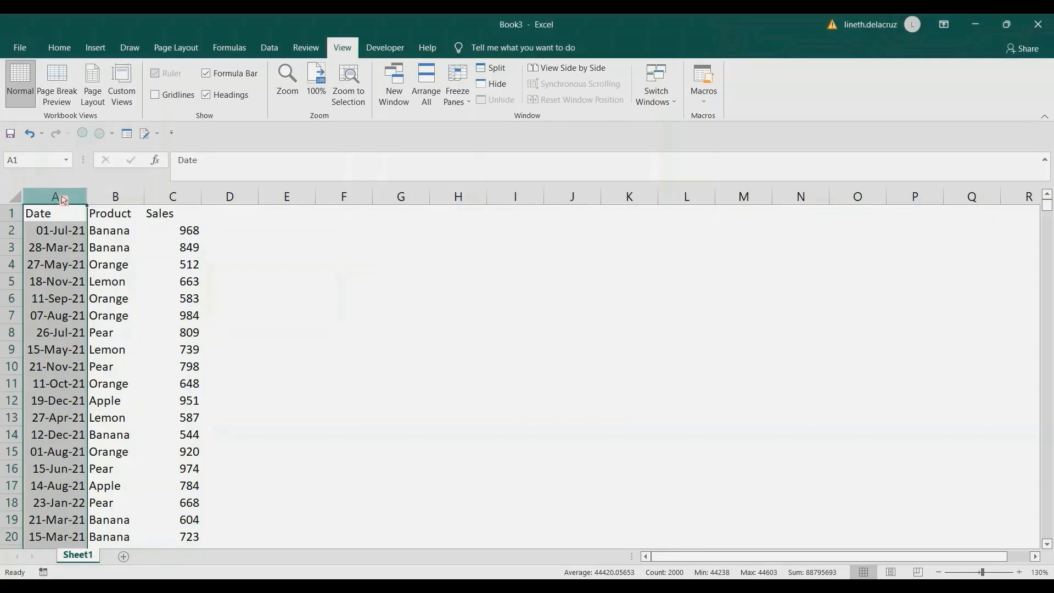
{"action": "left_click", "coordinate": [184, 199]}
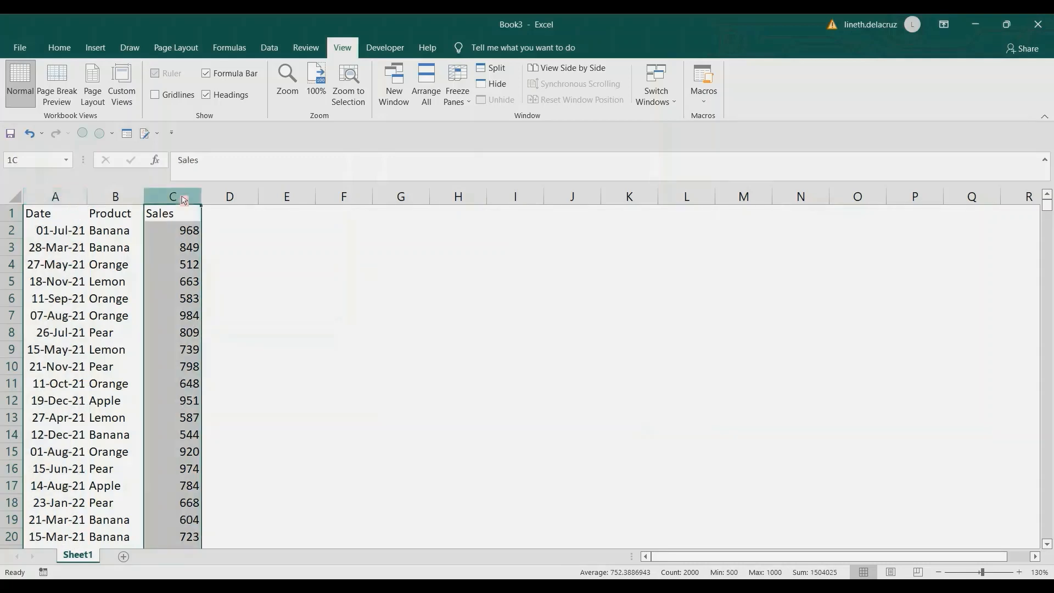
{"action": "left_click", "coordinate": [117, 198]}
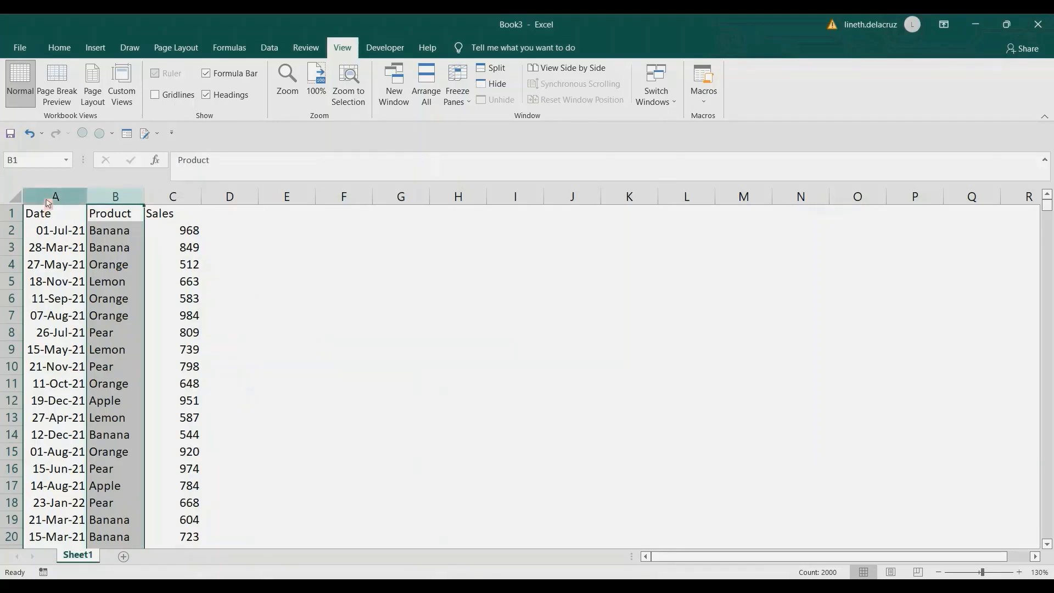
Copy the Date, Product and Sales columns A to C and paste them starting at column E
{"action": "left_click_drag", "start_coordinate": [49, 203], "coordinate": [175, 196]}
{"action": "key", "text": "ctrl+c"}
{"action": "left_click", "coordinate": [285, 204]}
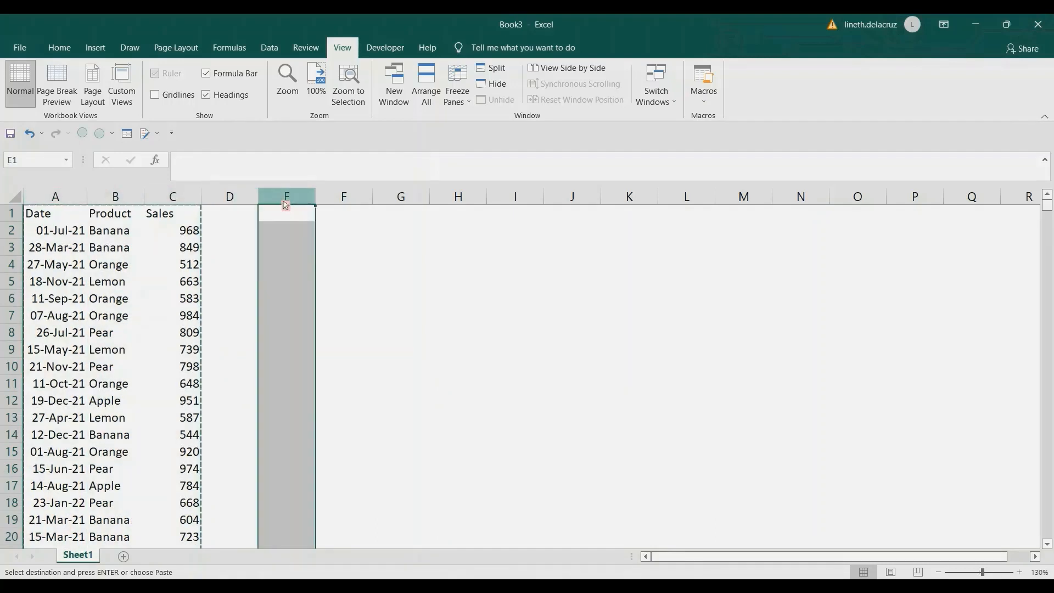
{"action": "key", "text": "ctrl+v"}
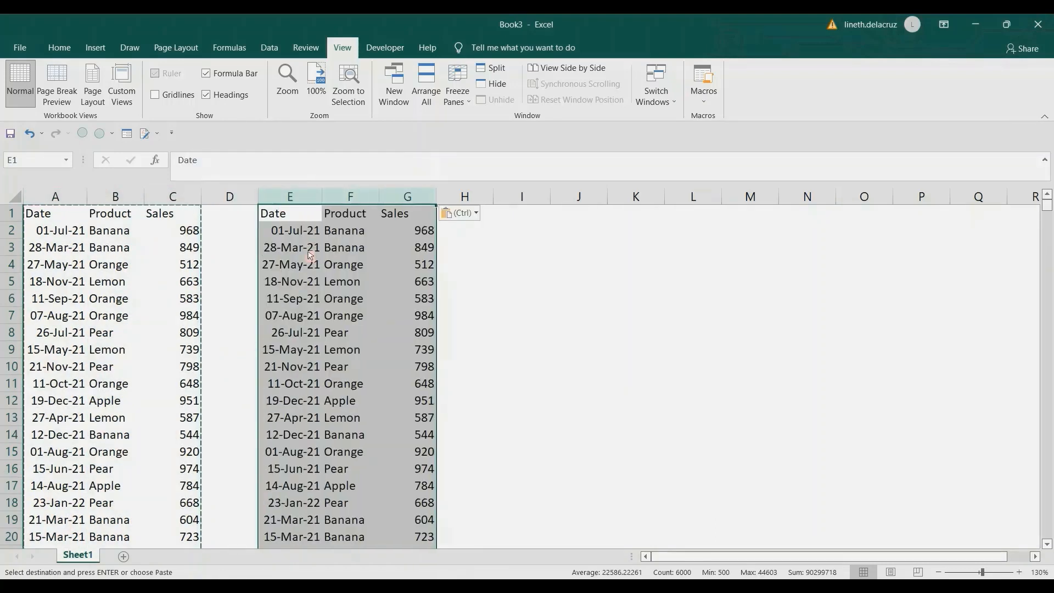
Sort the copied table in columns E to G by date from newest to oldest
{"action": "left_click", "coordinate": [301, 215]}
{"action": "key", "text": "ctrl+a"}
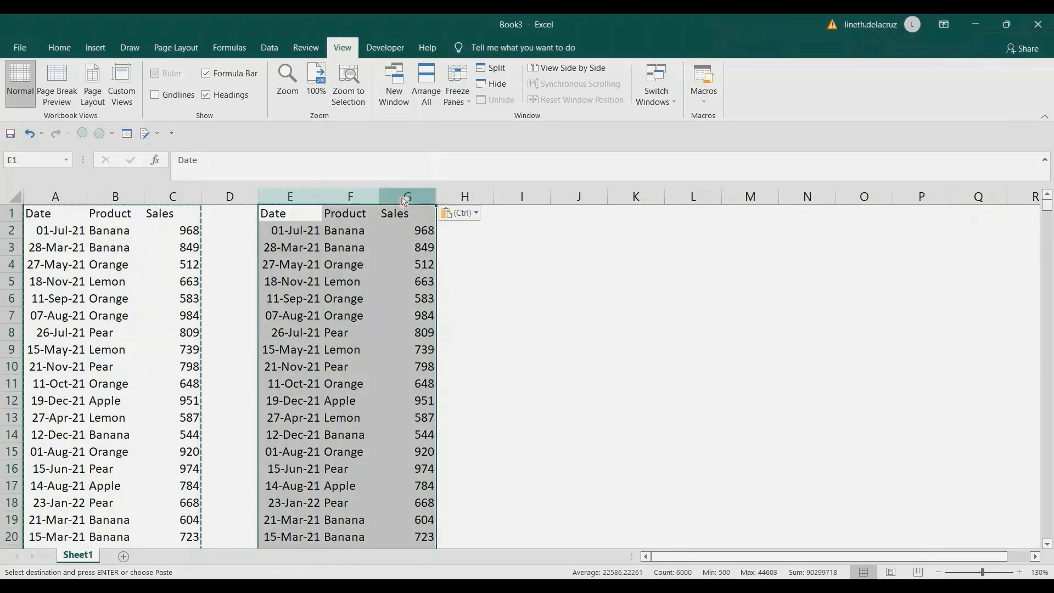
{"action": "left_click", "coordinate": [59, 47]}
{"action": "left_click", "coordinate": [880, 91]}
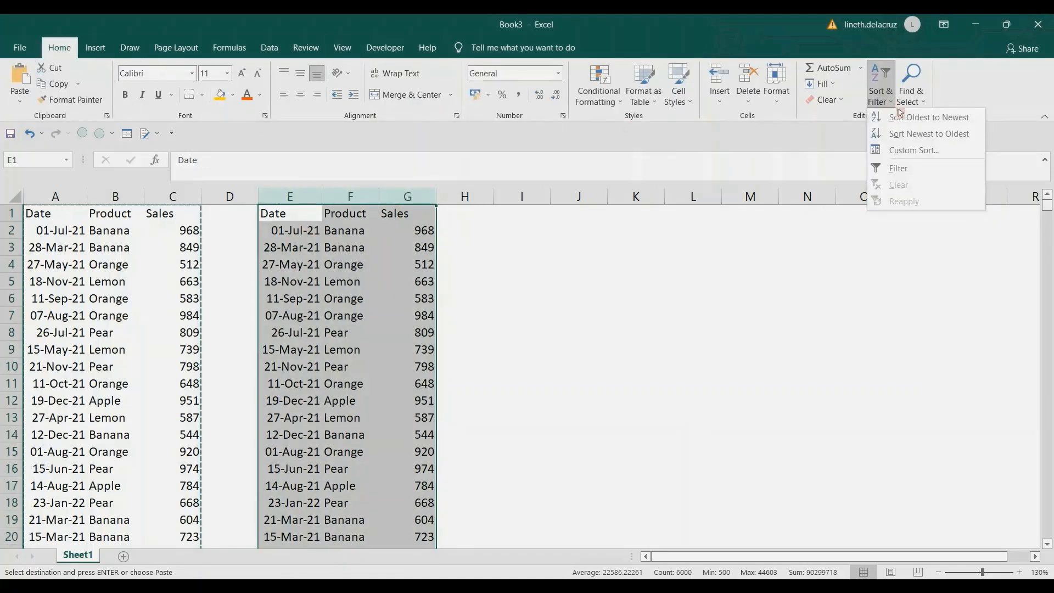
{"action": "left_click", "coordinate": [905, 136]}
{"action": "left_click", "coordinate": [600, 298]}
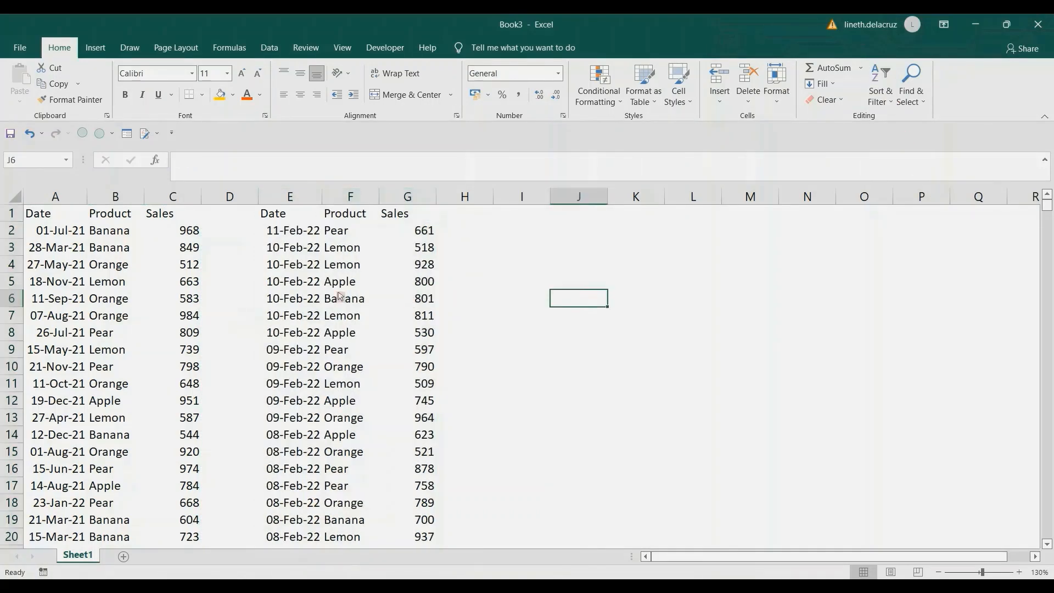
{"action": "left_click", "coordinate": [288, 237]}
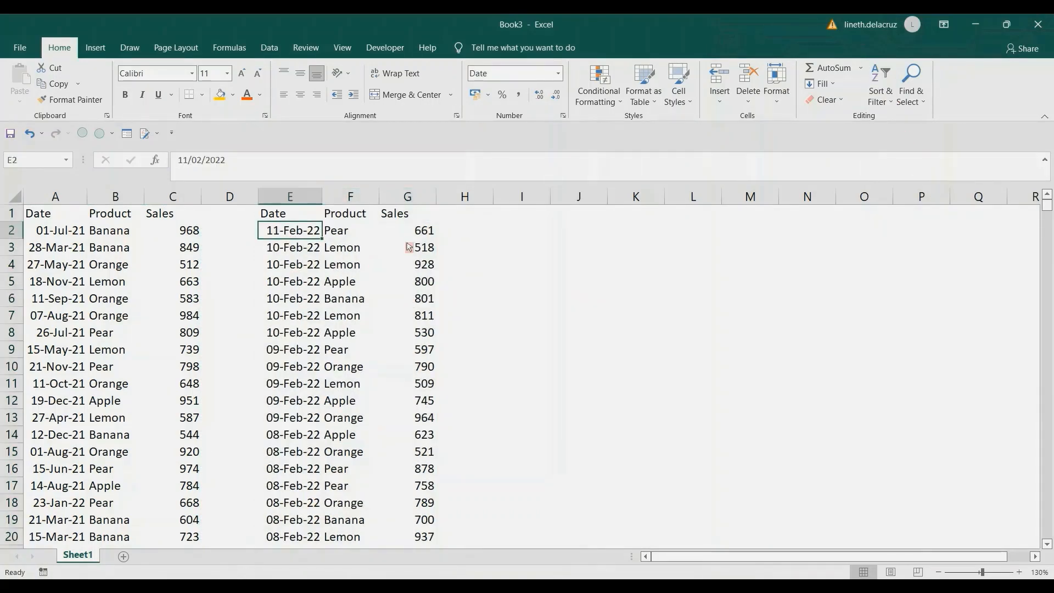
Copy all product entries from F2 down to the last row and paste them starting at I2
{"action": "left_click", "coordinate": [367, 232]}
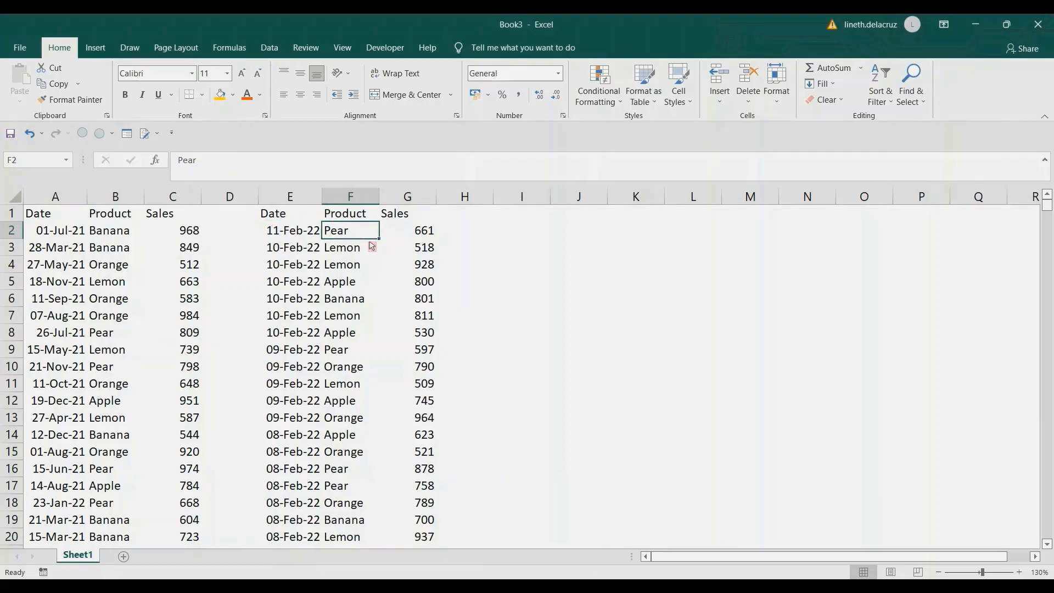
{"action": "key", "text": "ctrl+shift+Down"}
{"action": "key", "text": "ctrl+c"}
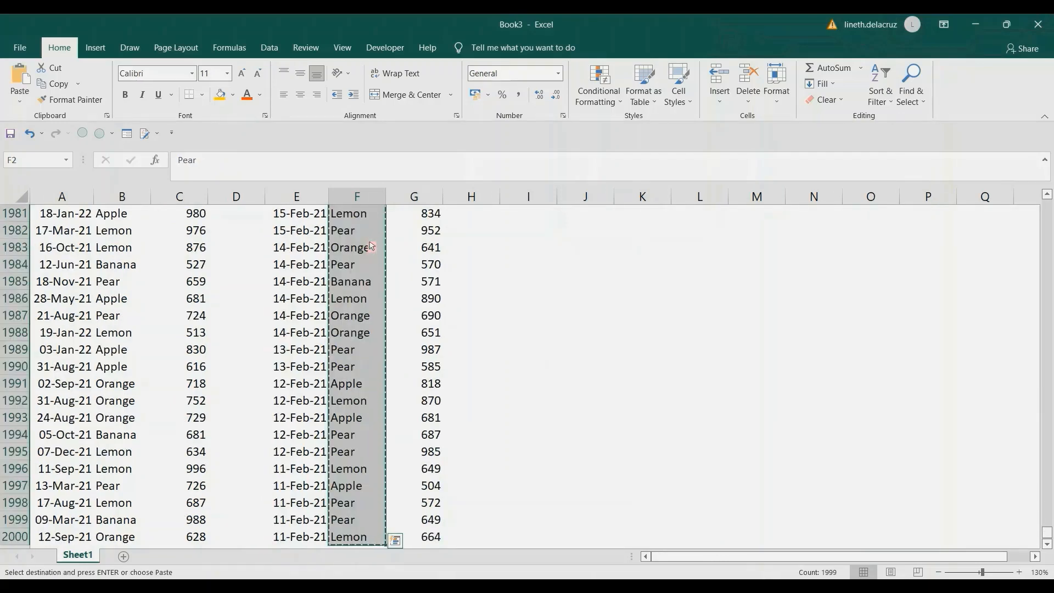
{"action": "key", "text": "ctrl+Up"}
{"action": "key", "text": "Down"}
{"action": "key", "text": "Right"}
{"action": "key", "text": "Right"}
{"action": "key", "text": "Right"}
{"action": "key", "text": "ctrl+v"}
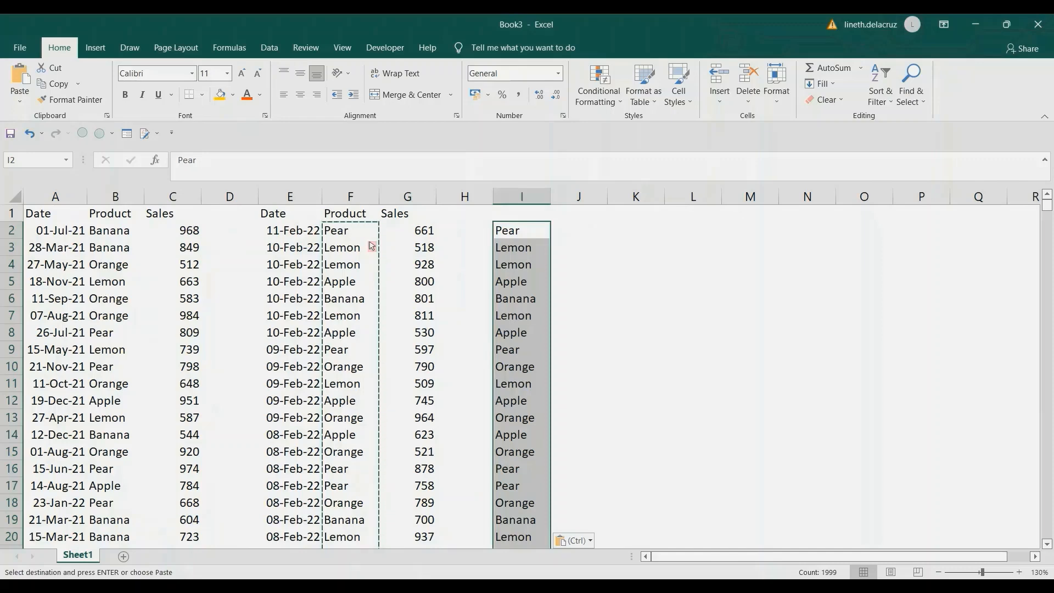
Remove the duplicates from the pasted product list in column I
{"action": "left_click", "coordinate": [273, 52]}
{"action": "left_click", "coordinate": [574, 89]}
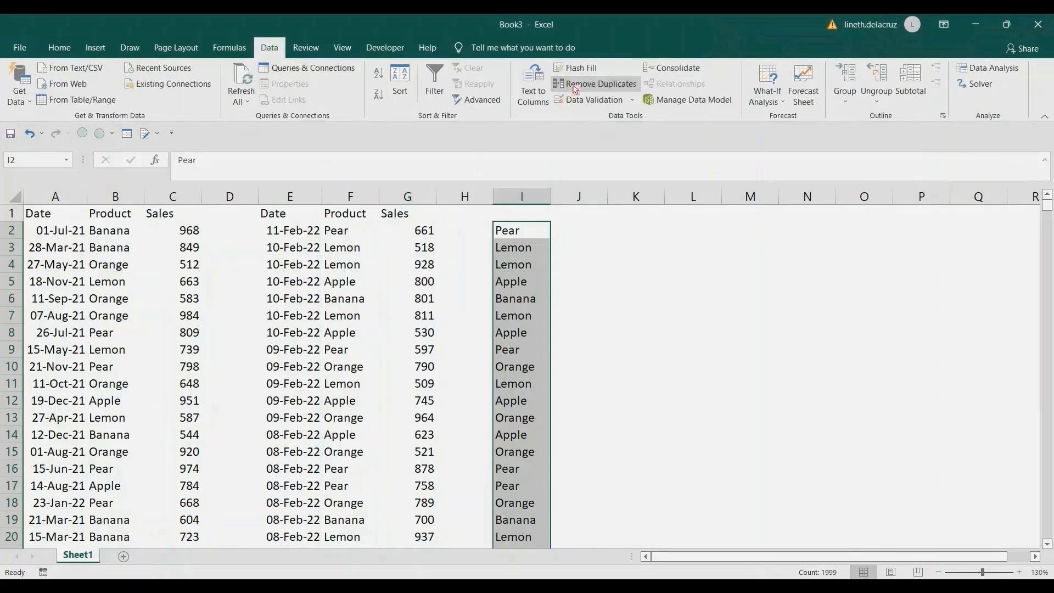
{"action": "left_click", "coordinate": [410, 473]}
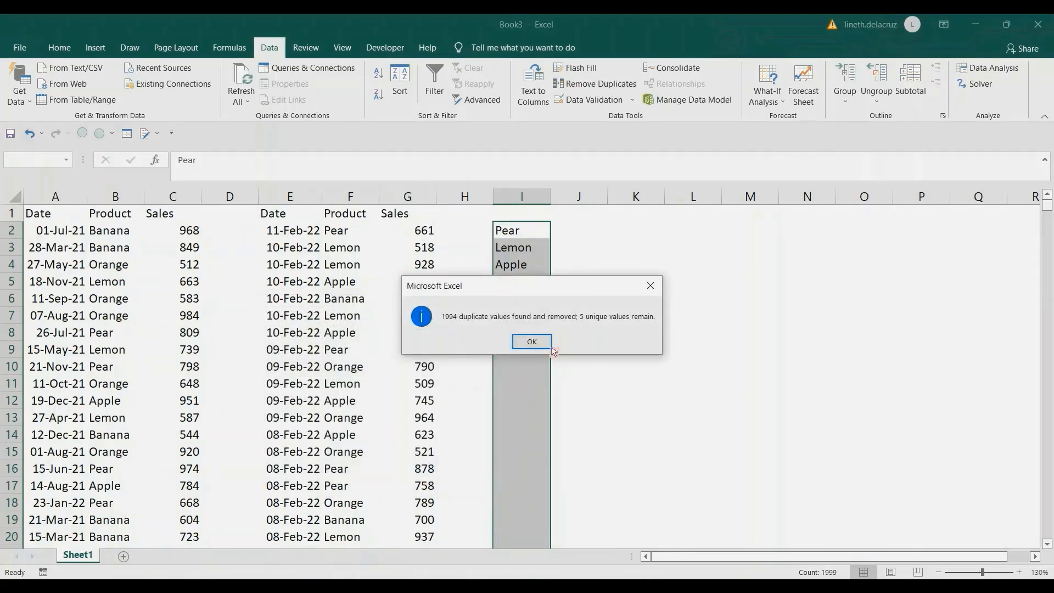
{"action": "left_click", "coordinate": [533, 341]}
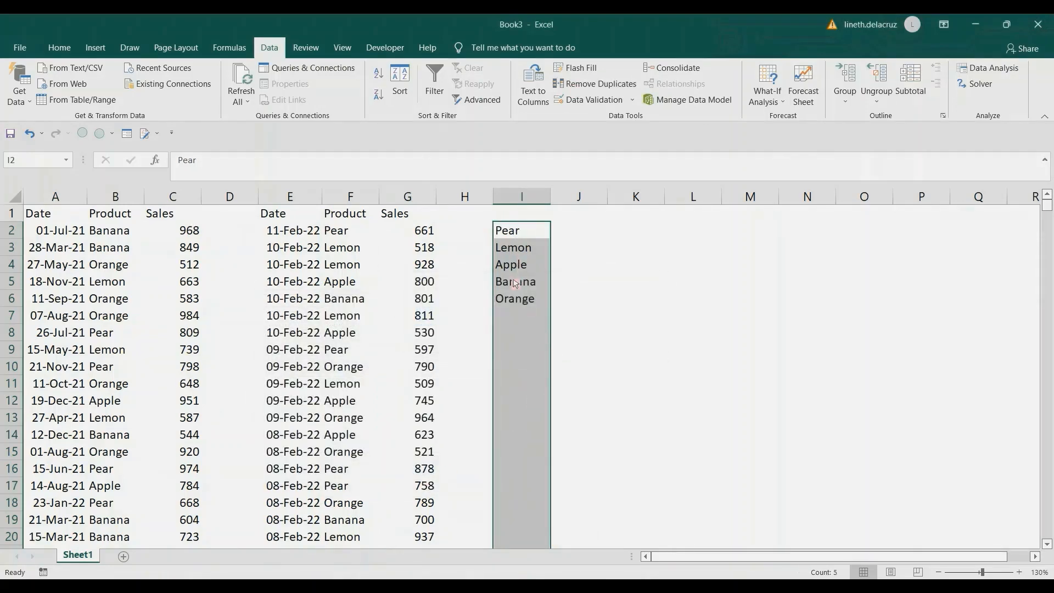
Sort the unique product list A to Z and move it to column J, starting at J2
{"action": "left_click", "coordinate": [59, 48]}
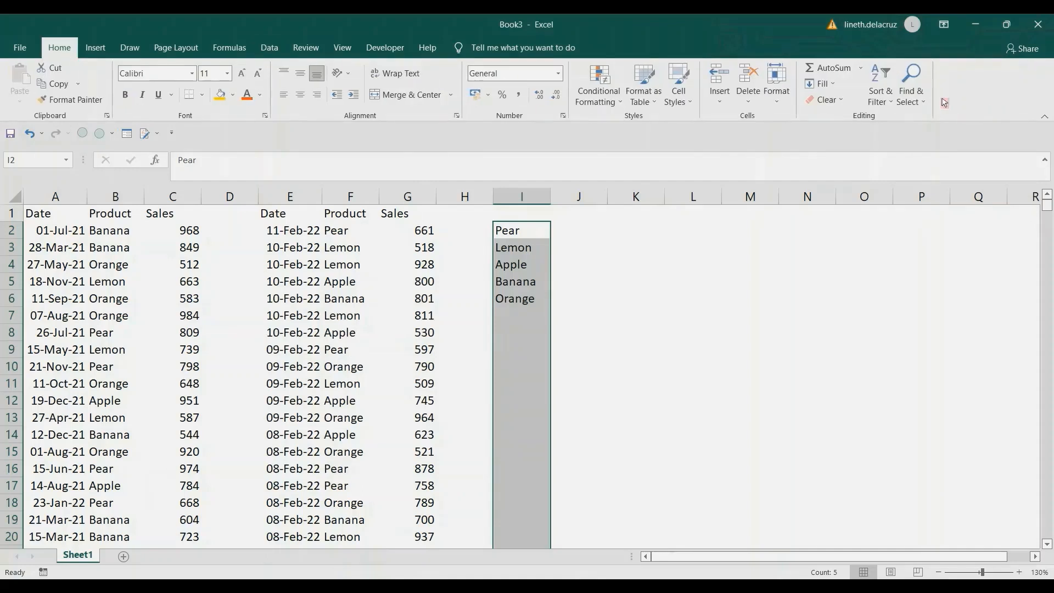
{"action": "left_click", "coordinate": [897, 101]}
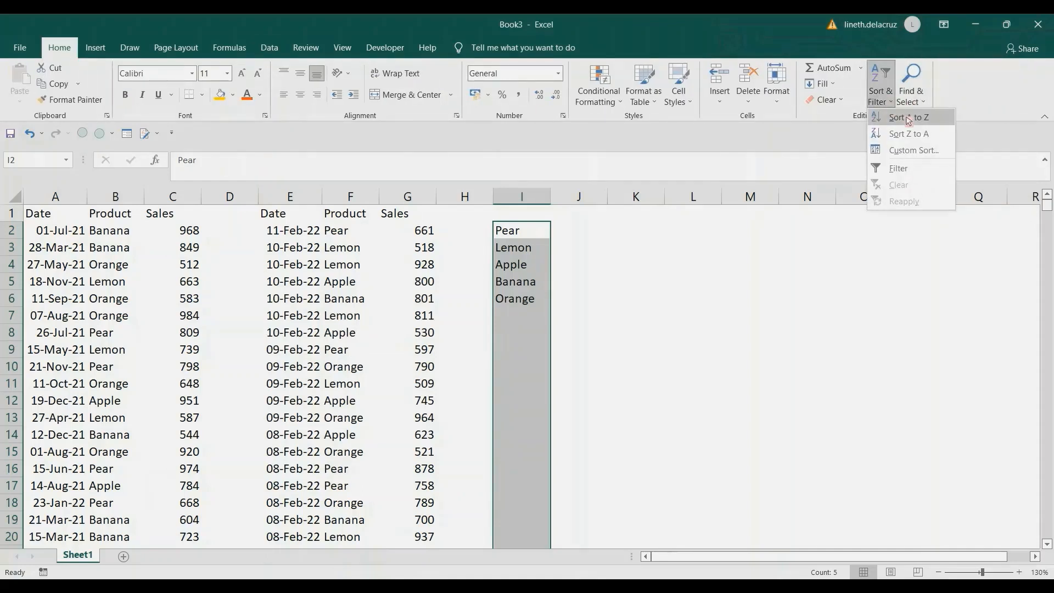
{"action": "left_click", "coordinate": [908, 118]}
{"action": "left_click", "coordinate": [571, 232]}
{"action": "left_click_drag", "start_coordinate": [513, 240], "coordinate": [608, 280]}
Enter the array formula =MAX(IF(J2=F:F,E:E)) in I2 to find the latest date for Apple
{"action": "left_click", "coordinate": [284, 201]}
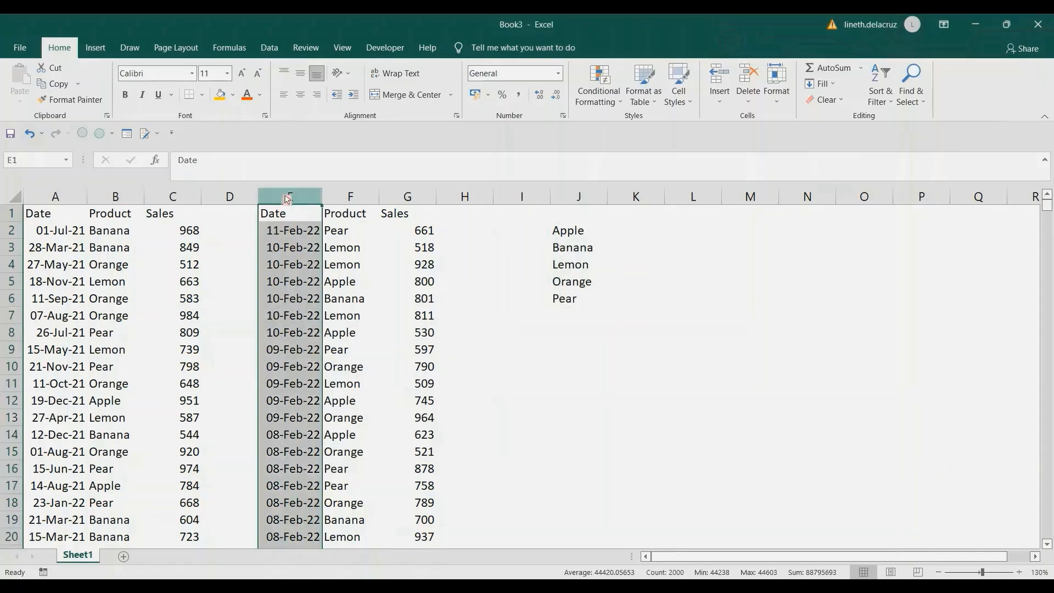
{"action": "left_click", "coordinate": [526, 236]}
{"action": "type", "text": "=max("}
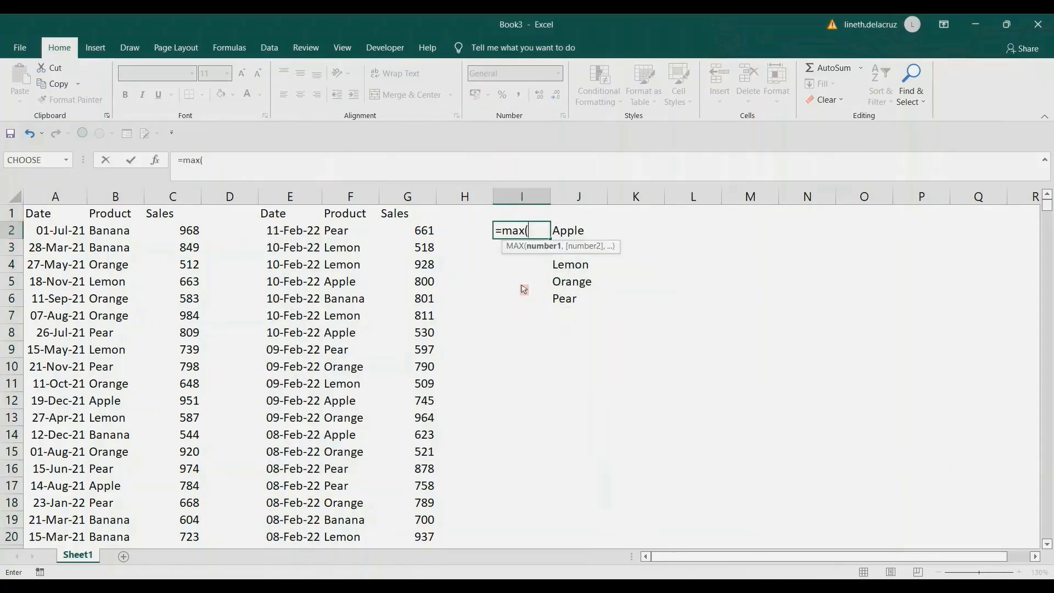
{"action": "type", "text": "if("}
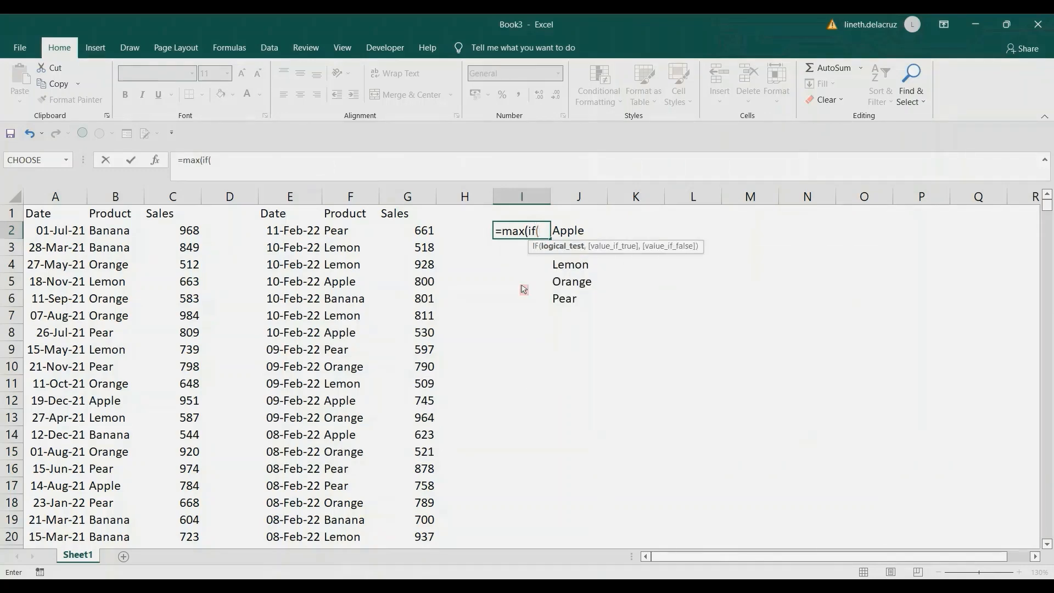
{"action": "key", "text": "Right"}
{"action": "key", "text": "Right"}
{"action": "key", "text": "Left"}
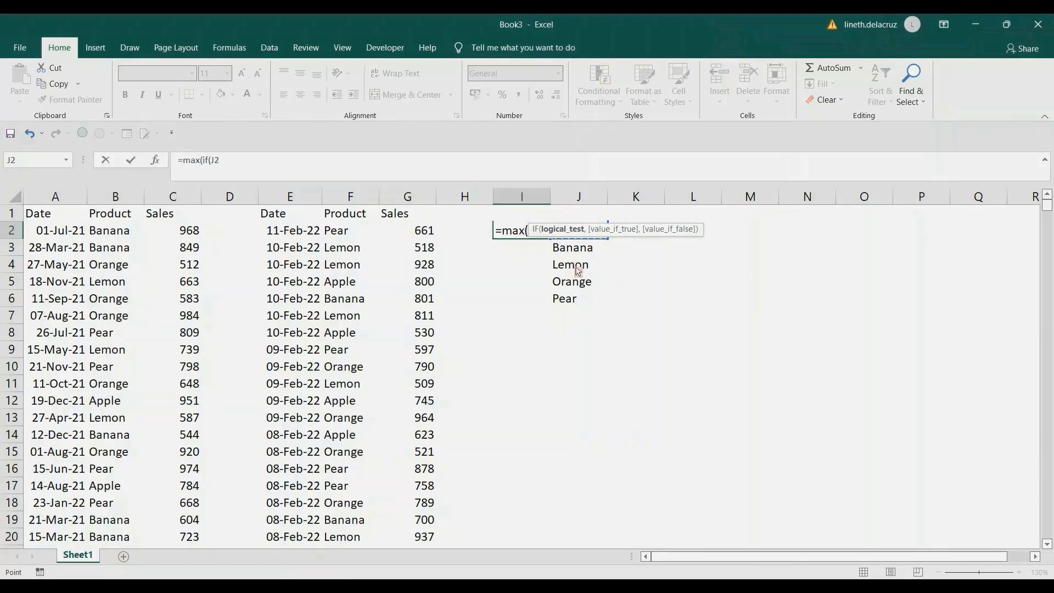
{"action": "type", "text": "="}
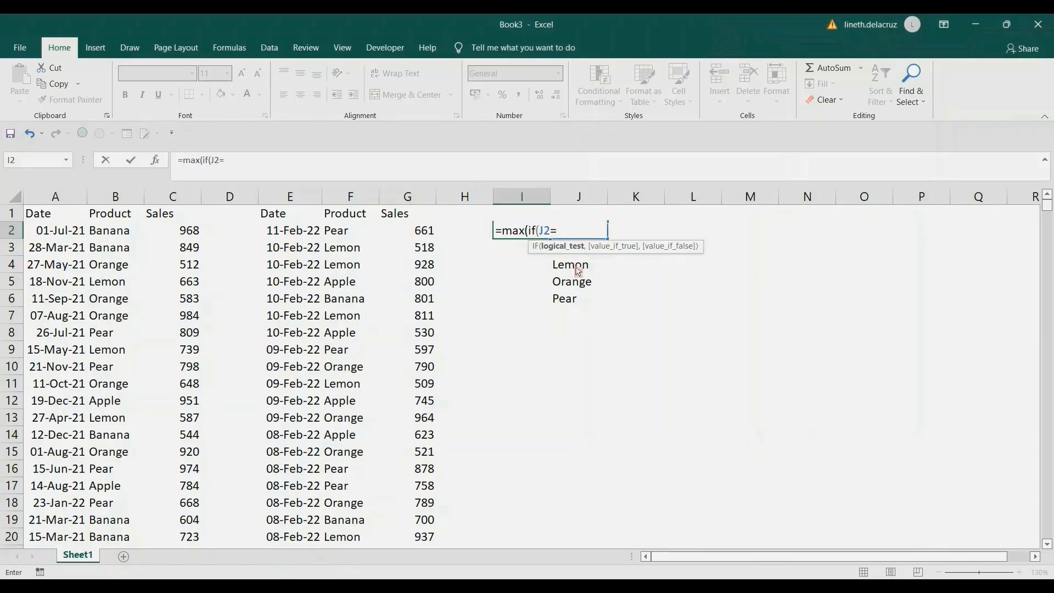
{"action": "left_click", "coordinate": [344, 202]}
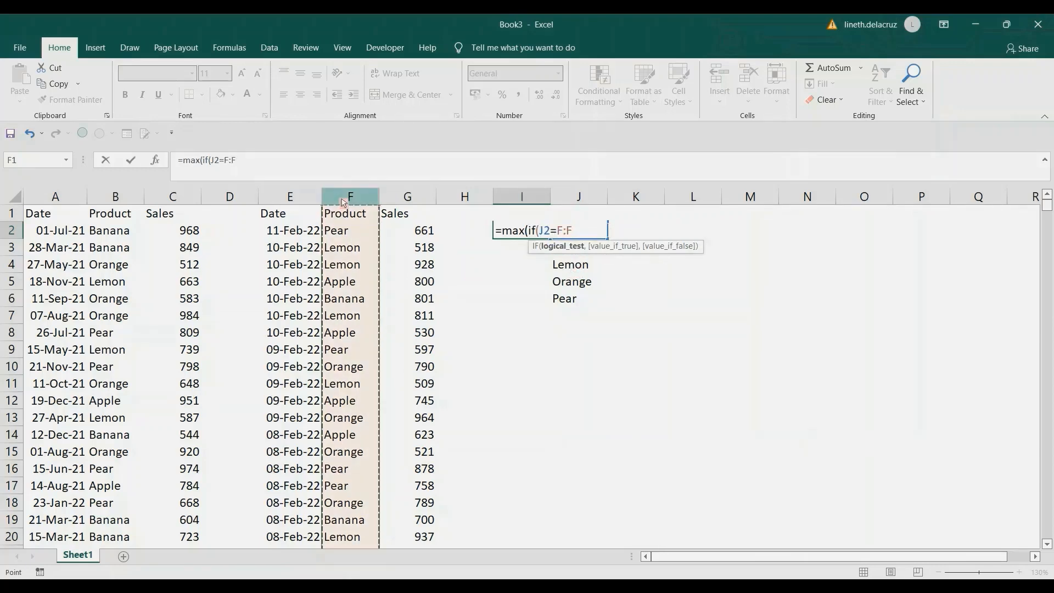
{"action": "type", "text": ","}
{"action": "left_click", "coordinate": [286, 198]}
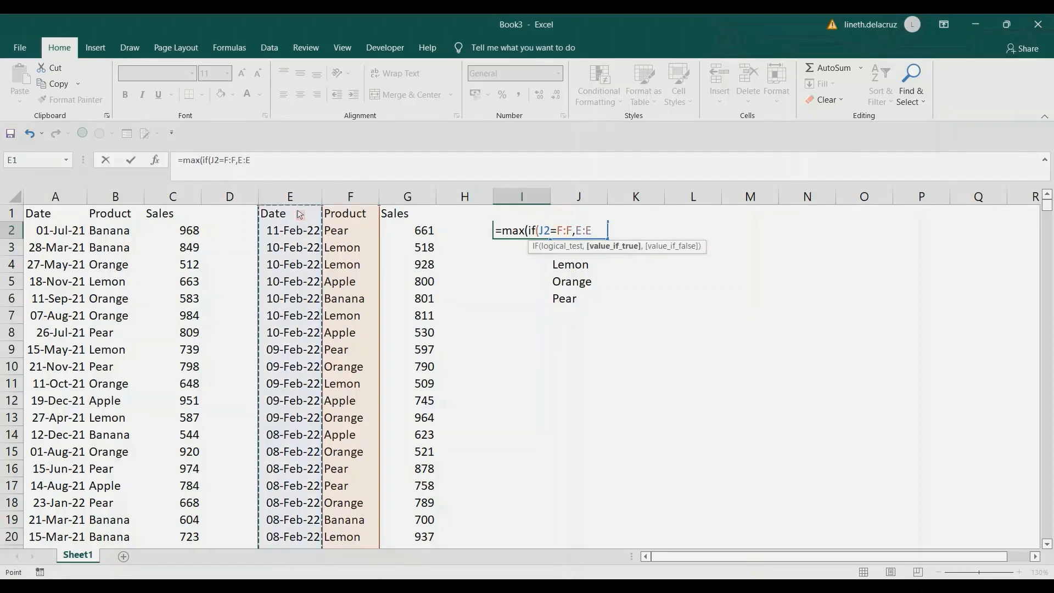
{"action": "type", "text": "))"}
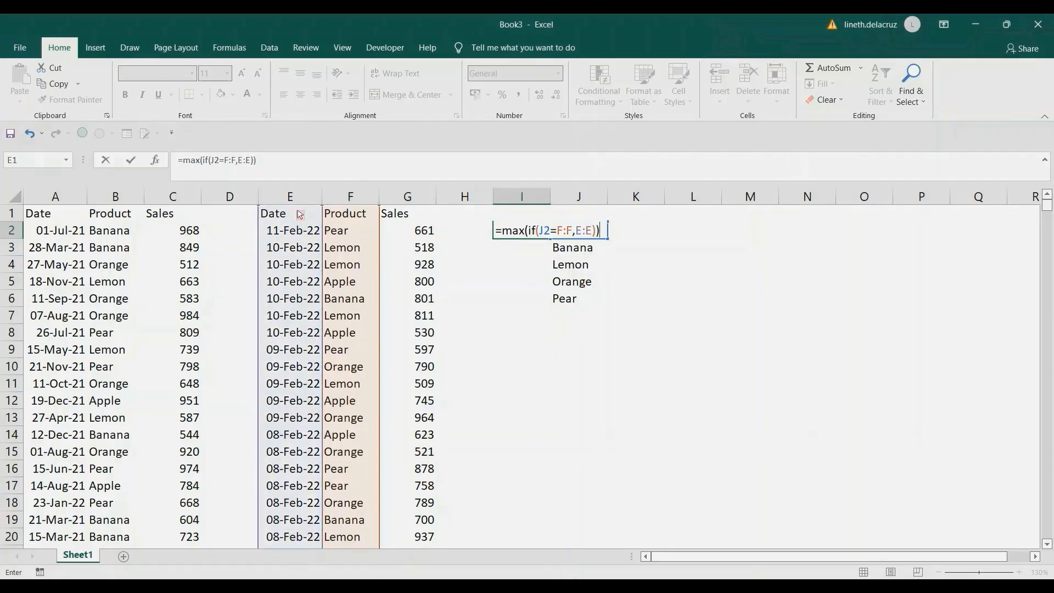
{"action": "key", "text": "ctrl+shift+Return"}
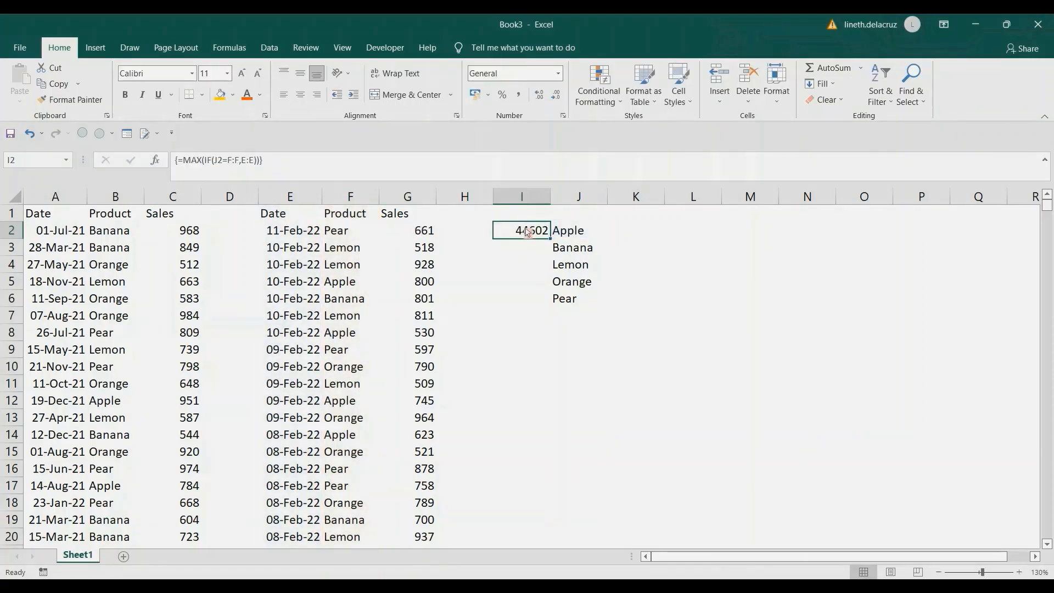
Apply the date format of column E to column I with Format Painter
{"action": "left_click", "coordinate": [290, 196]}
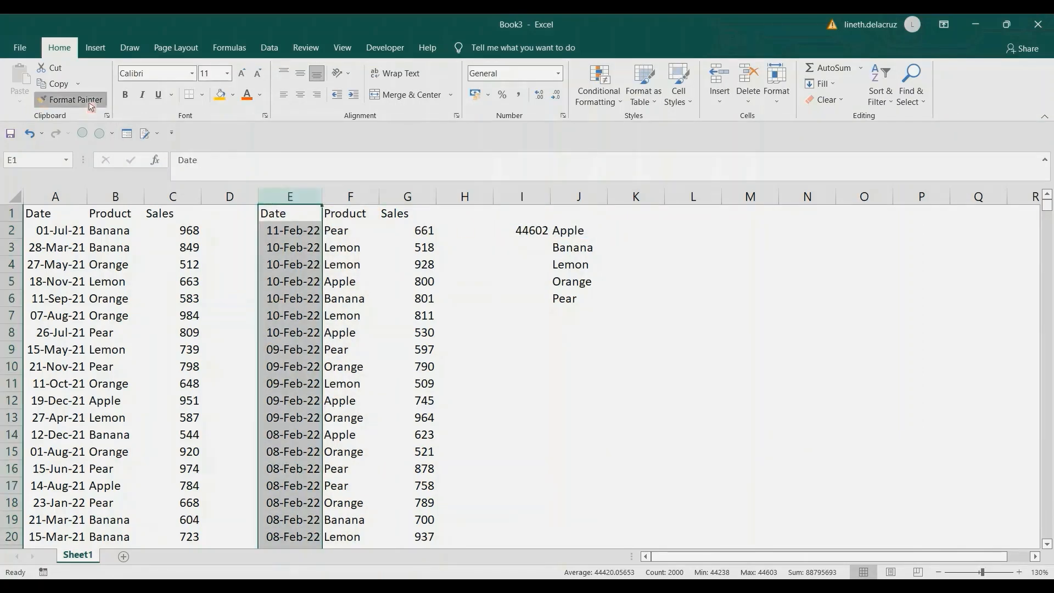
{"action": "left_click", "coordinate": [71, 99]}
{"action": "left_click", "coordinate": [522, 196]}
{"action": "left_click", "coordinate": [531, 233]}
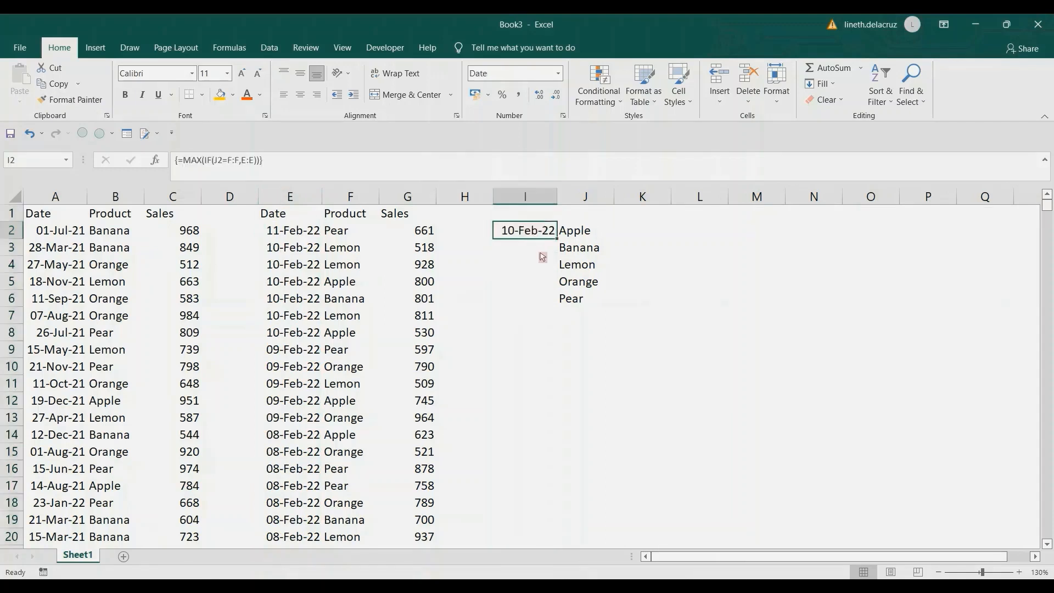
Copy the latest-date formula from I2 to I3:I6 for the remaining products
{"action": "key", "text": "ctrl+c"}
{"action": "left_click_drag", "start_coordinate": [524, 254], "coordinate": [528, 300]}
{"action": "key", "text": "ctrl+v"}
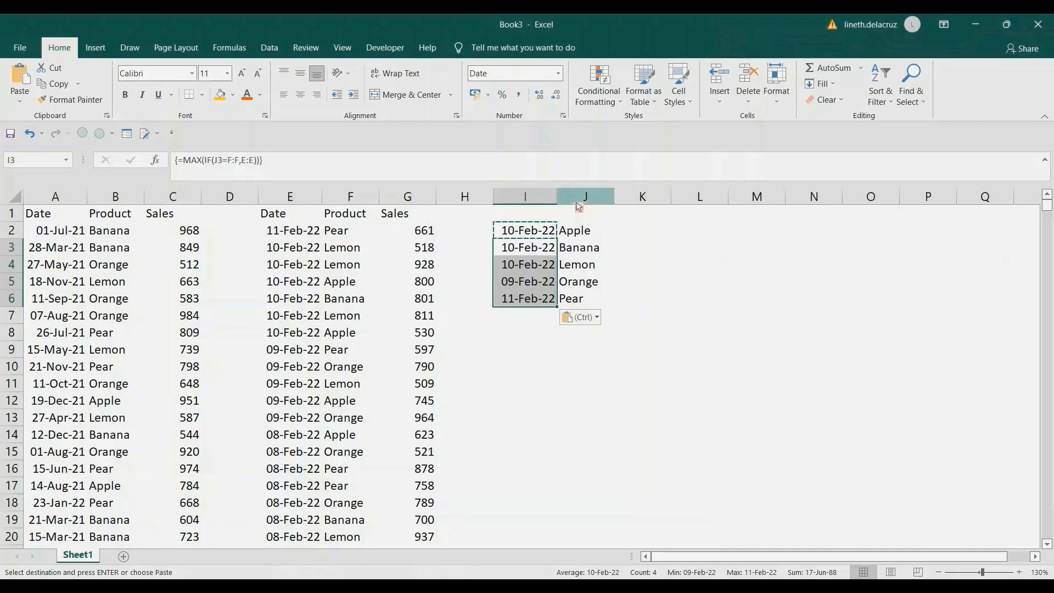
Enter the formula =MAXIFS(G:G,E:E,I2,F:F,J2) in K2 to return Apple's highest sales on its latest date
{"action": "left_click", "coordinate": [628, 235]}
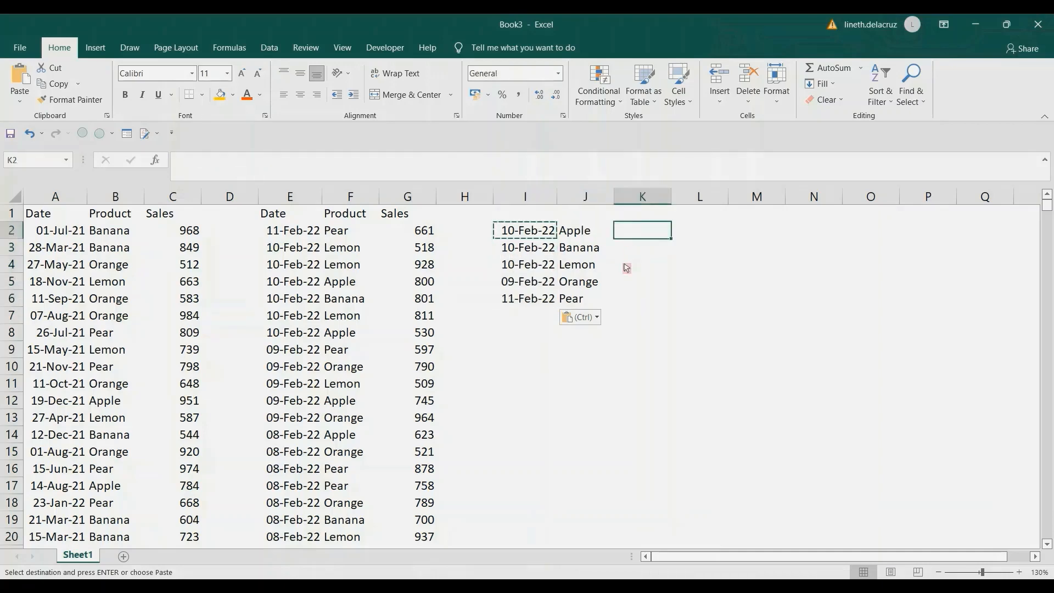
{"action": "type", "text": "="}
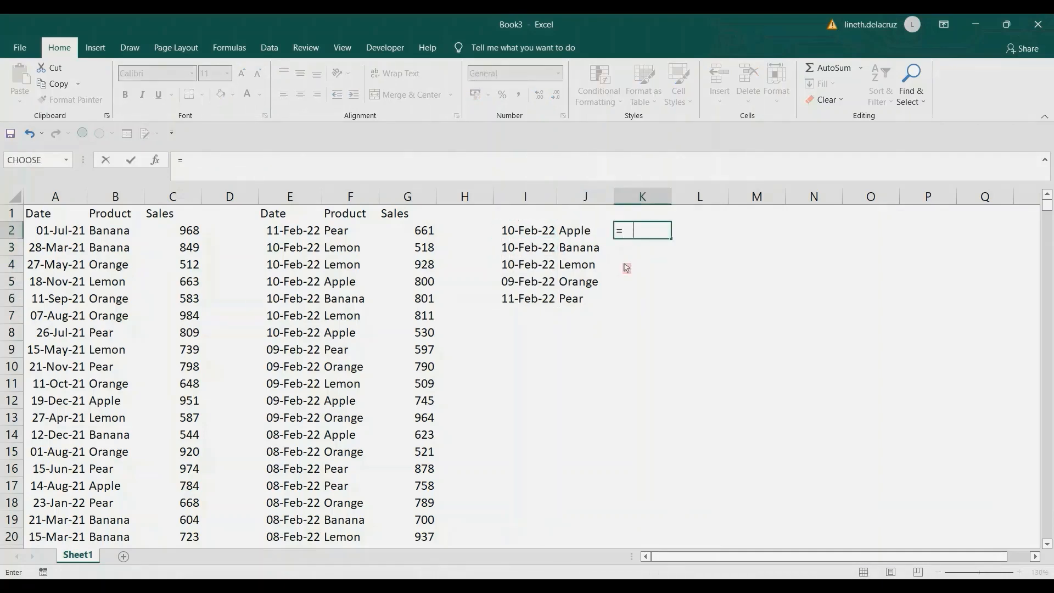
{"action": "type", "text": "maxifs("}
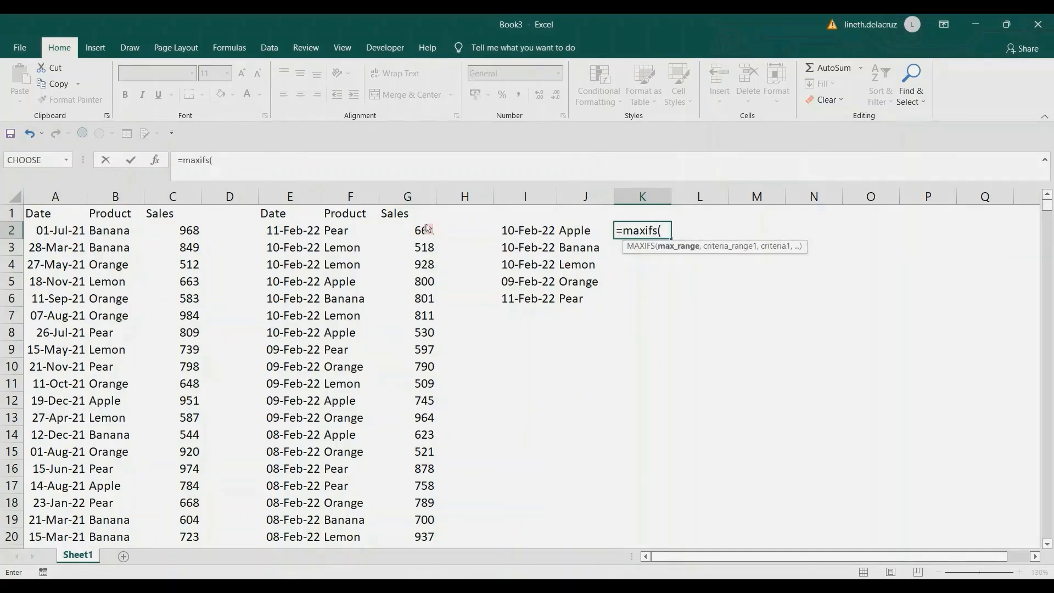
{"action": "left_click", "coordinate": [408, 201]}
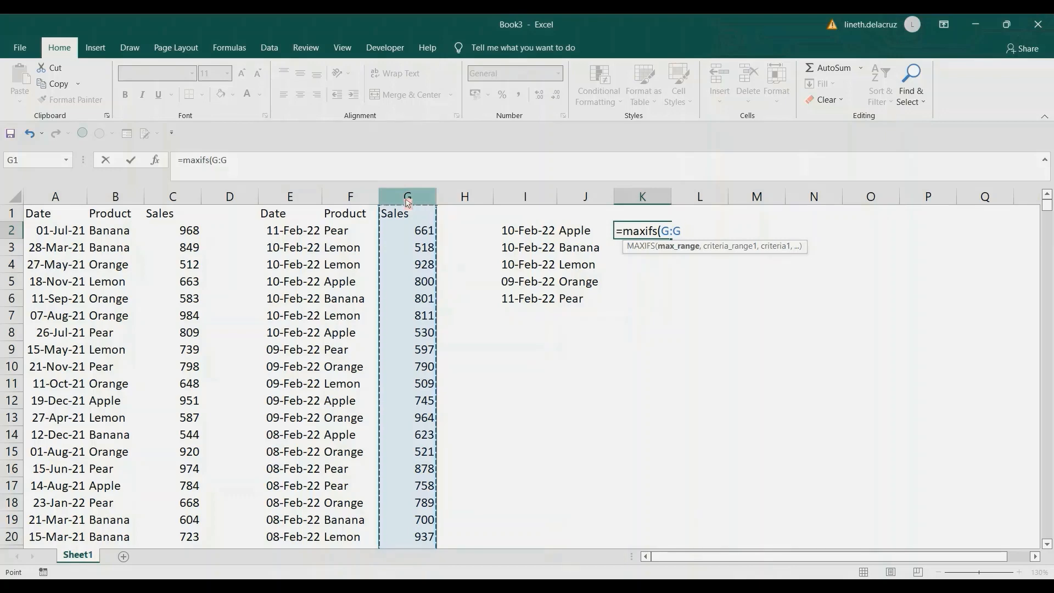
{"action": "type", "text": ","}
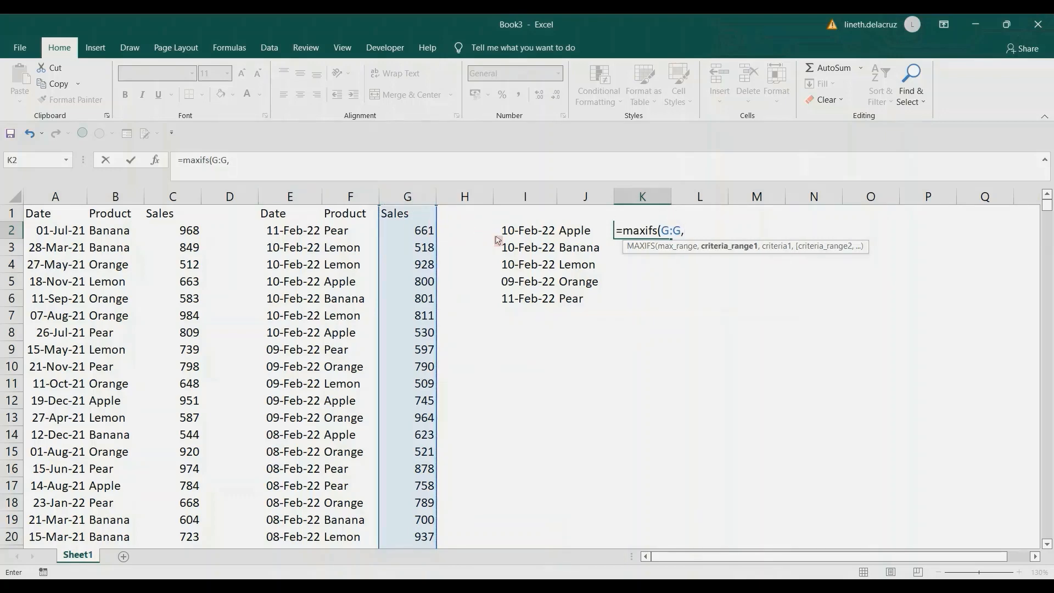
{"action": "left_click", "coordinate": [289, 197]}
{"action": "type", "text": ","}
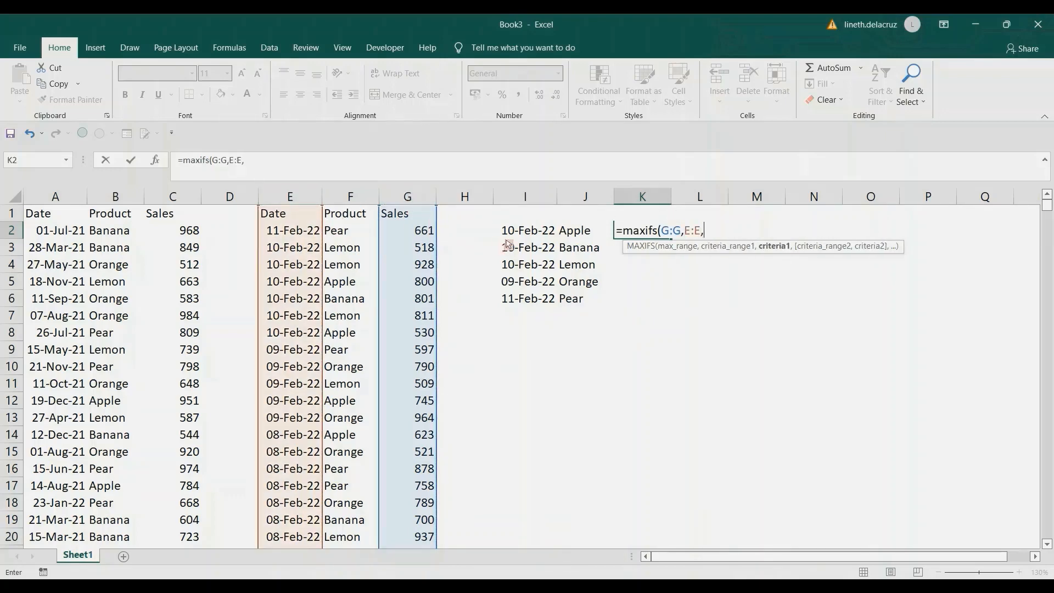
{"action": "left_click", "coordinate": [509, 232]}
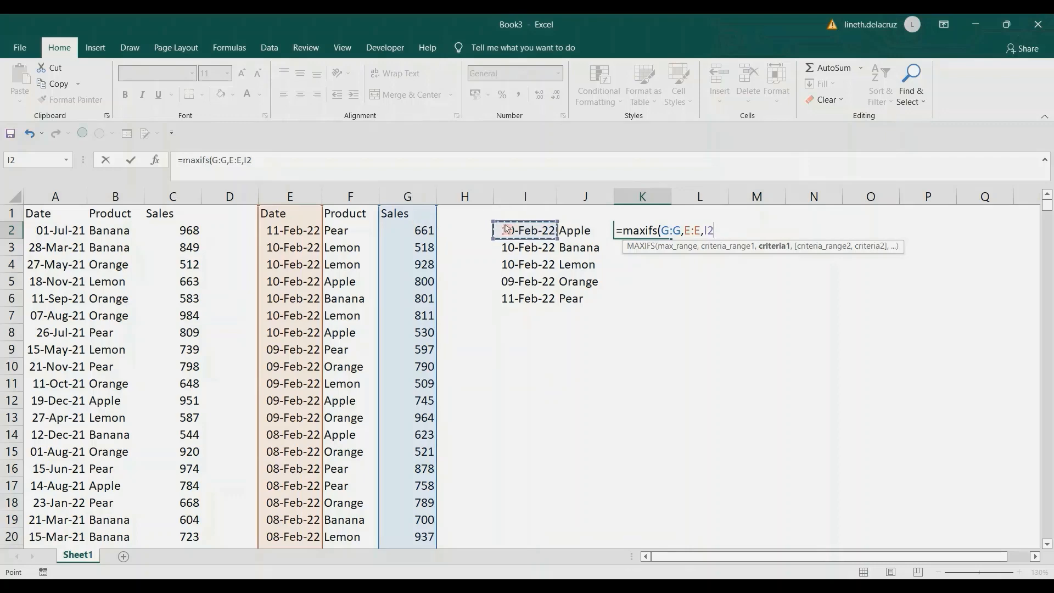
{"action": "type", "text": ","}
{"action": "left_click", "coordinate": [347, 197]}
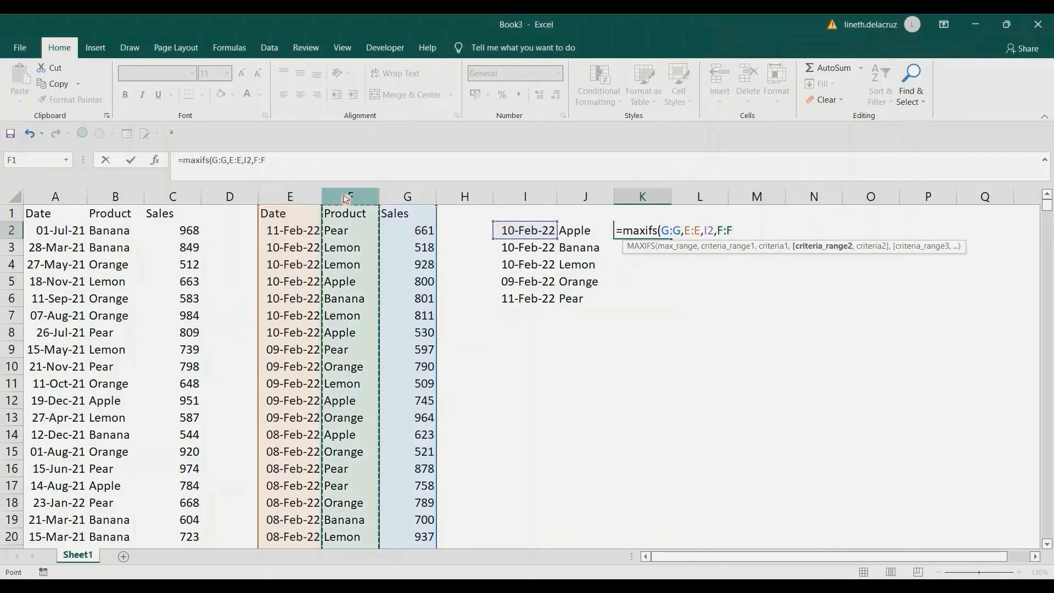
{"action": "type", "text": ","}
{"action": "left_click", "coordinate": [541, 251]}
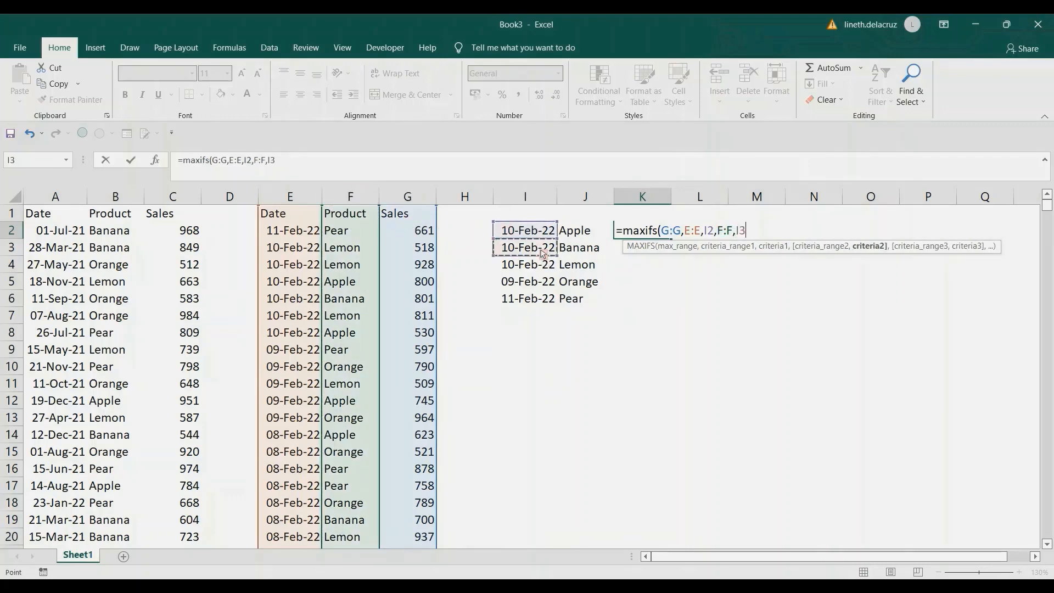
{"action": "left_click", "coordinate": [582, 232]}
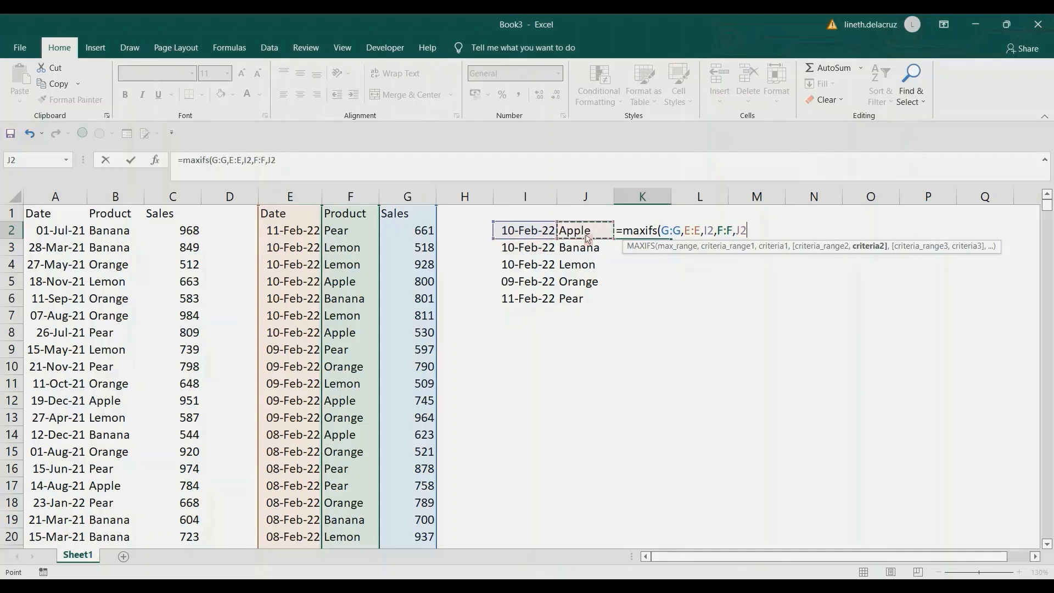
{"action": "type", "text": ")"}
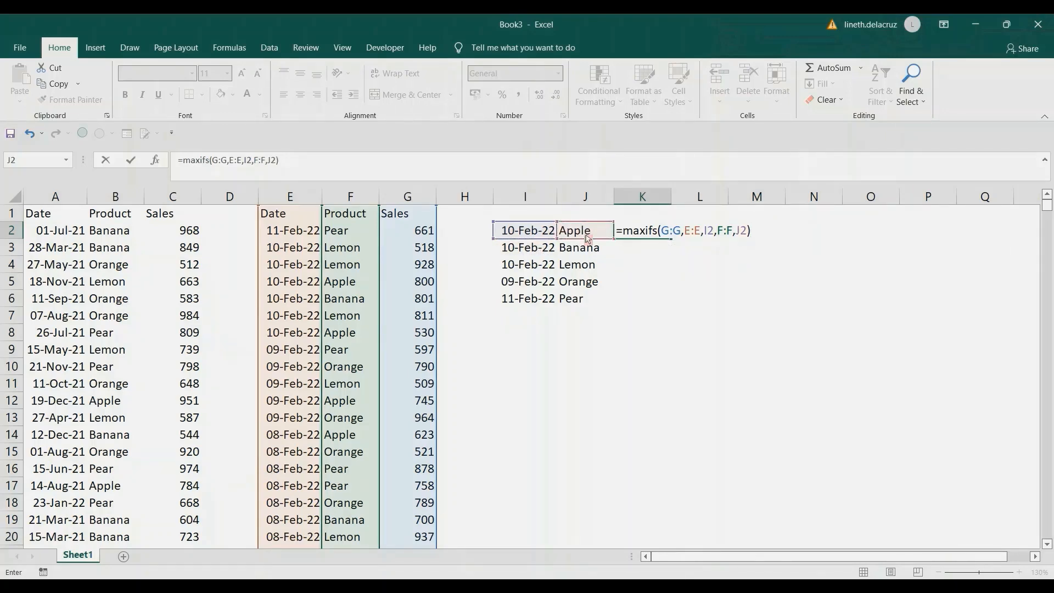
{"action": "key", "text": "Return"}
Copy the MAXIFS formula from K2 to K3:K6 for the remaining products
{"action": "key", "text": "Up"}
{"action": "key", "text": "ctrl+c"}
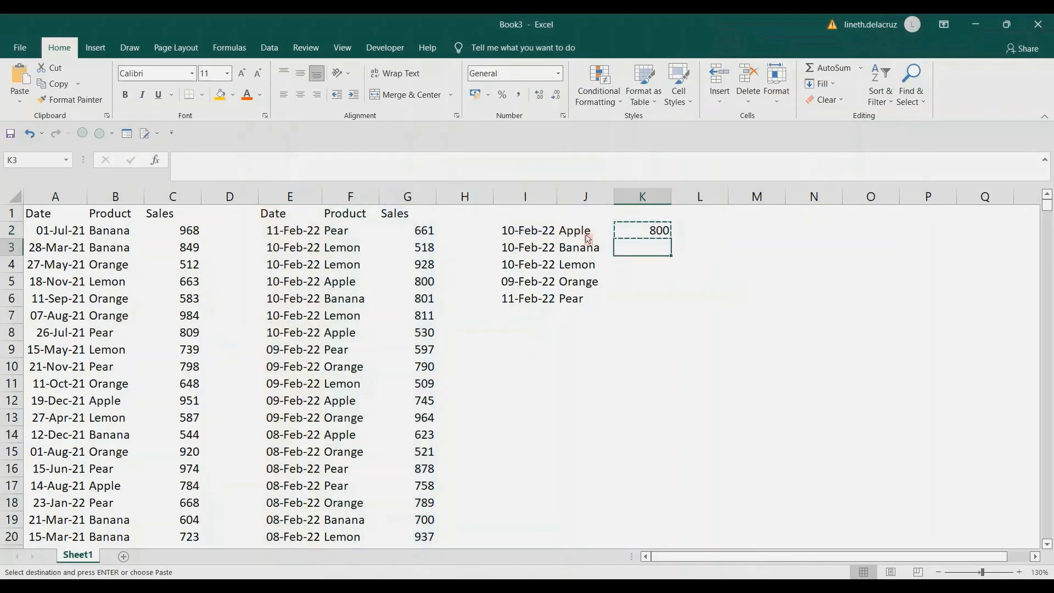
{"action": "key", "text": "Down"}
{"action": "key", "text": "shift+Down"}
{"action": "key", "text": "shift+Down"}
{"action": "key", "text": "shift+Down"}
{"action": "key", "text": "ctrl+v"}
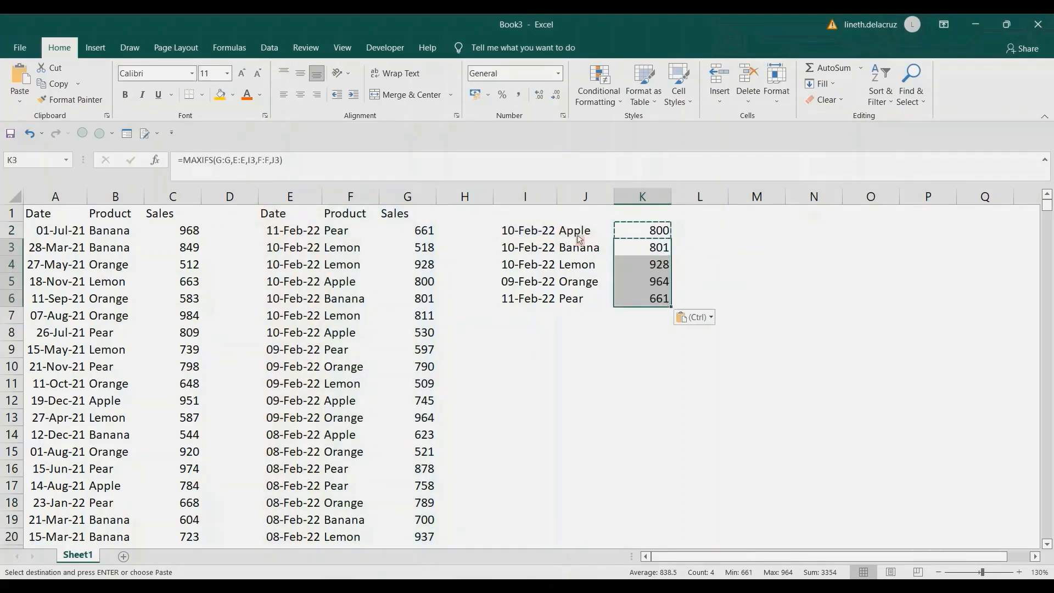
Highlight the matching Apple, Banana and Lemon records in E5:G5, E6:G6 and E4:G4 with the orange fill colour
{"action": "left_click_drag", "start_coordinate": [533, 234], "coordinate": [659, 299]}
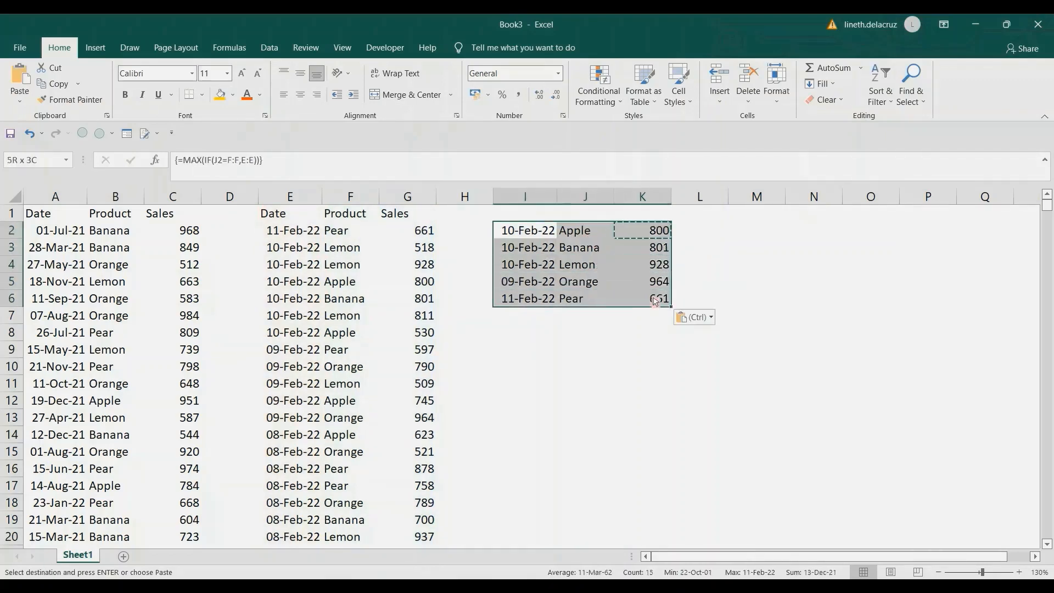
{"action": "left_click", "coordinate": [531, 235]}
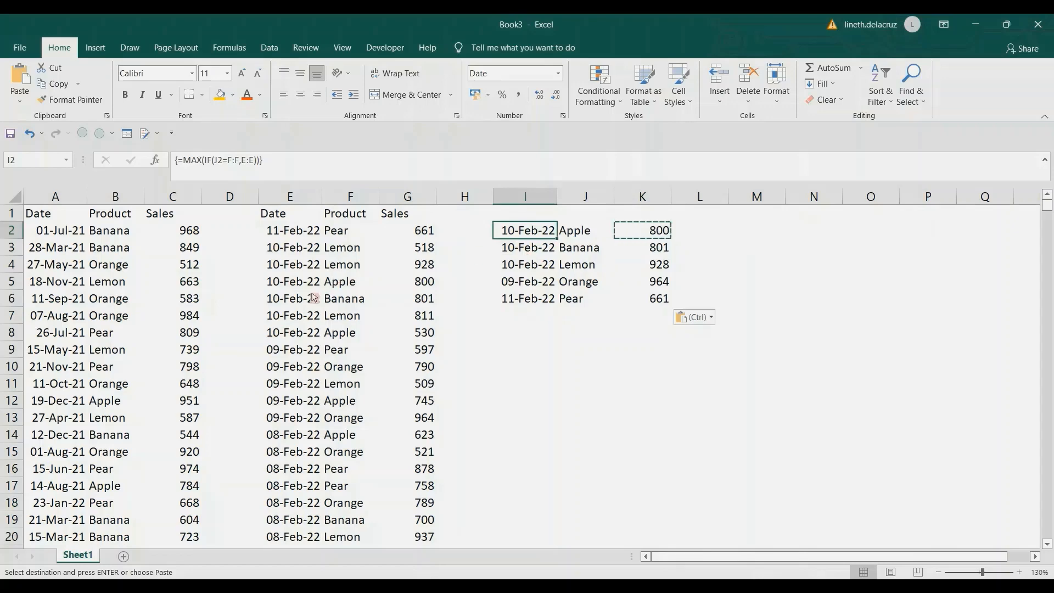
{"action": "left_click_drag", "start_coordinate": [297, 287], "coordinate": [405, 285]}
{"action": "left_click", "coordinate": [220, 95]}
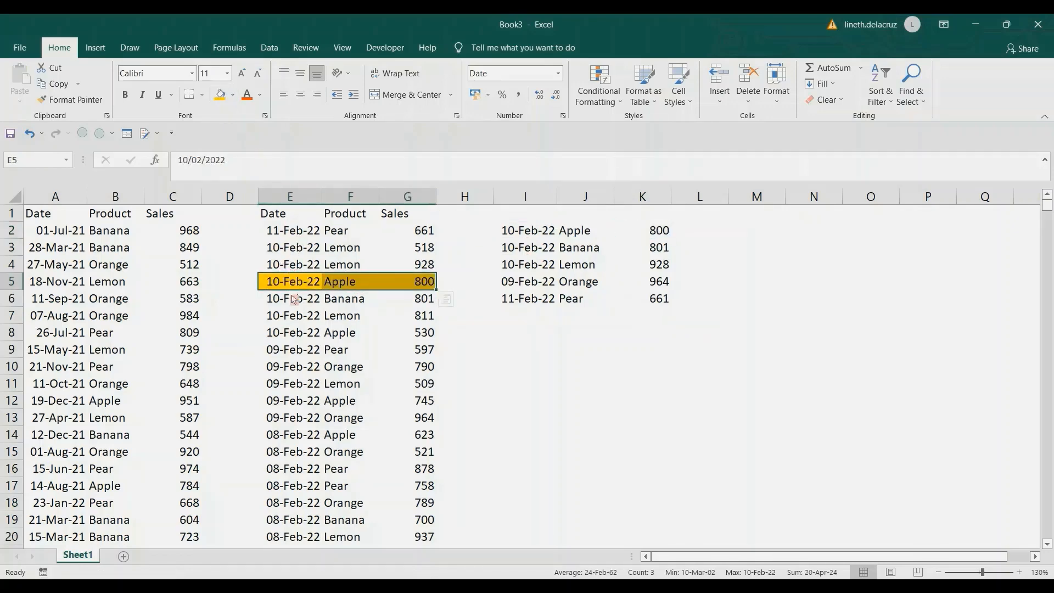
{"action": "left_click_drag", "start_coordinate": [286, 306], "coordinate": [422, 301]}
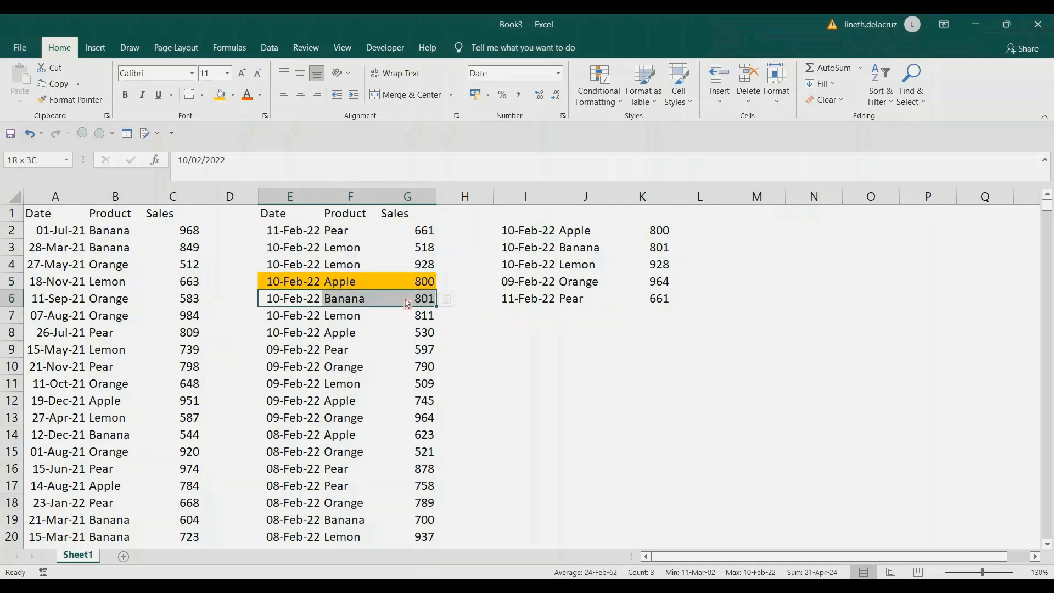
{"action": "left_click", "coordinate": [220, 94]}
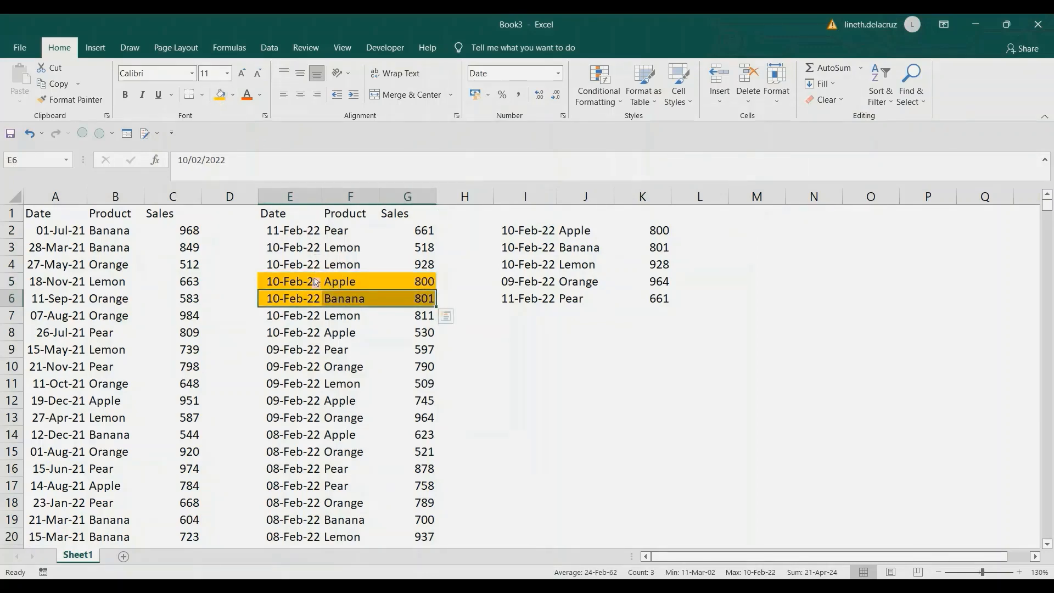
{"action": "left_click", "coordinate": [294, 267]}
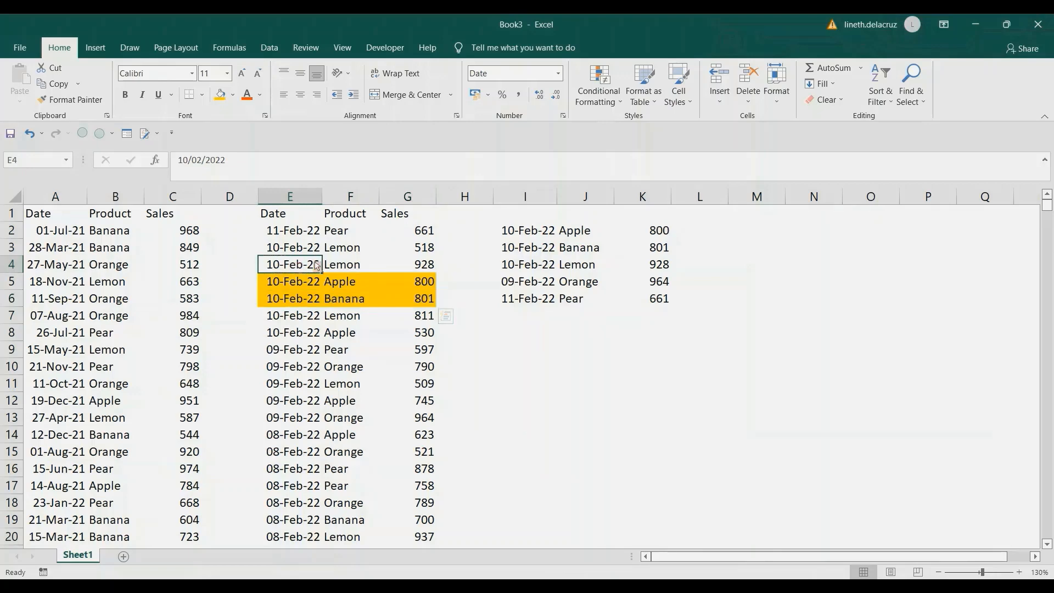
{"action": "left_click_drag", "start_coordinate": [318, 266], "coordinate": [423, 265]}
{"action": "key", "text": "F4"}
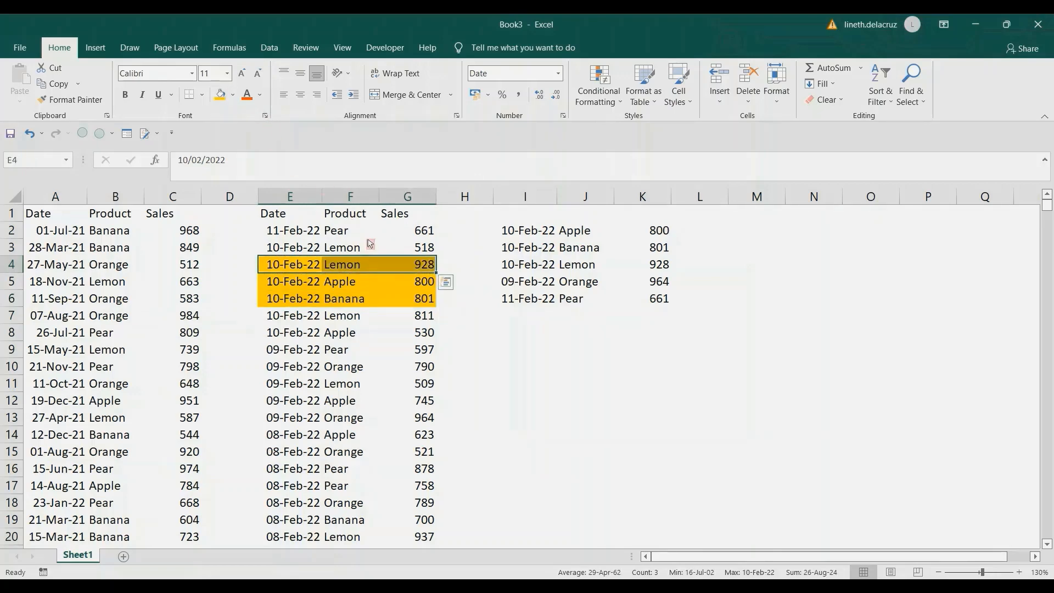
Highlight the matching Orange record in E13:G13 and Pear record in E2:G2 with the same orange fill
{"action": "left_click_drag", "start_coordinate": [295, 375], "coordinate": [423, 366]}
{"action": "left_click_drag", "start_coordinate": [289, 424], "coordinate": [423, 418]}
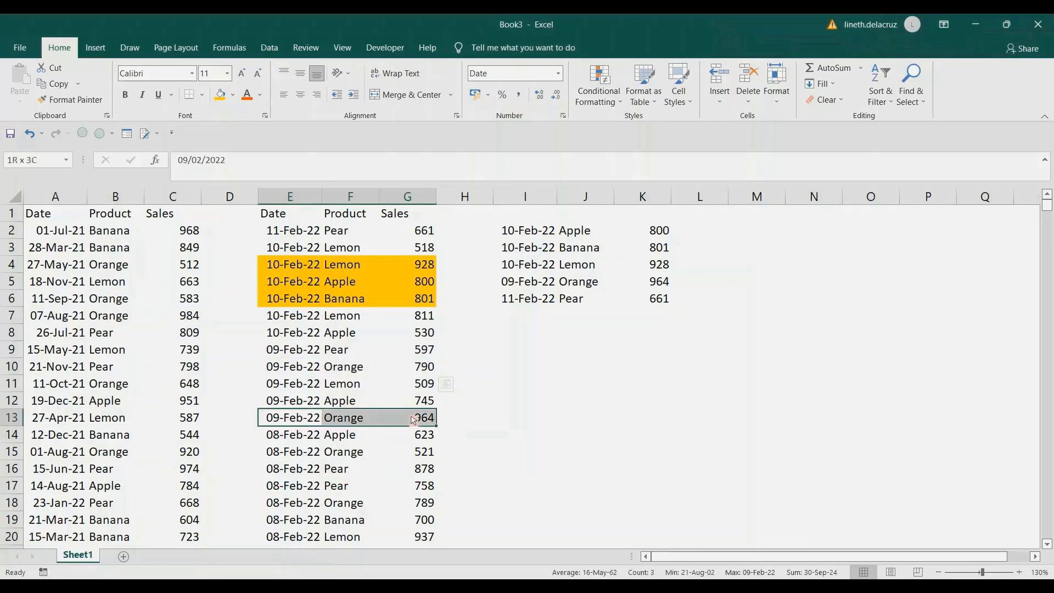
{"action": "left_click", "coordinate": [222, 102]}
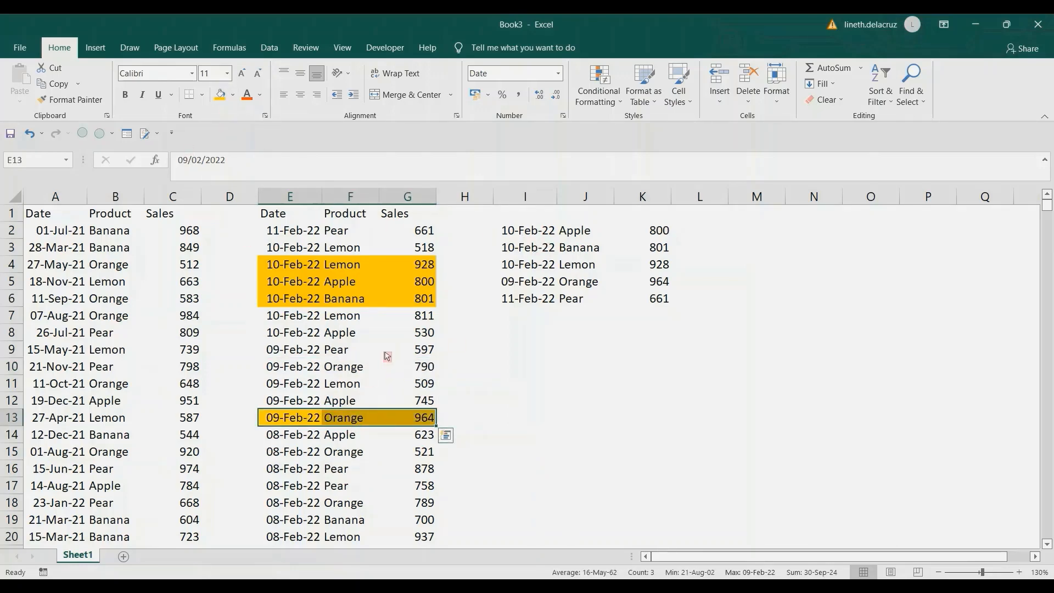
{"action": "left_click_drag", "start_coordinate": [291, 230], "coordinate": [423, 230]}
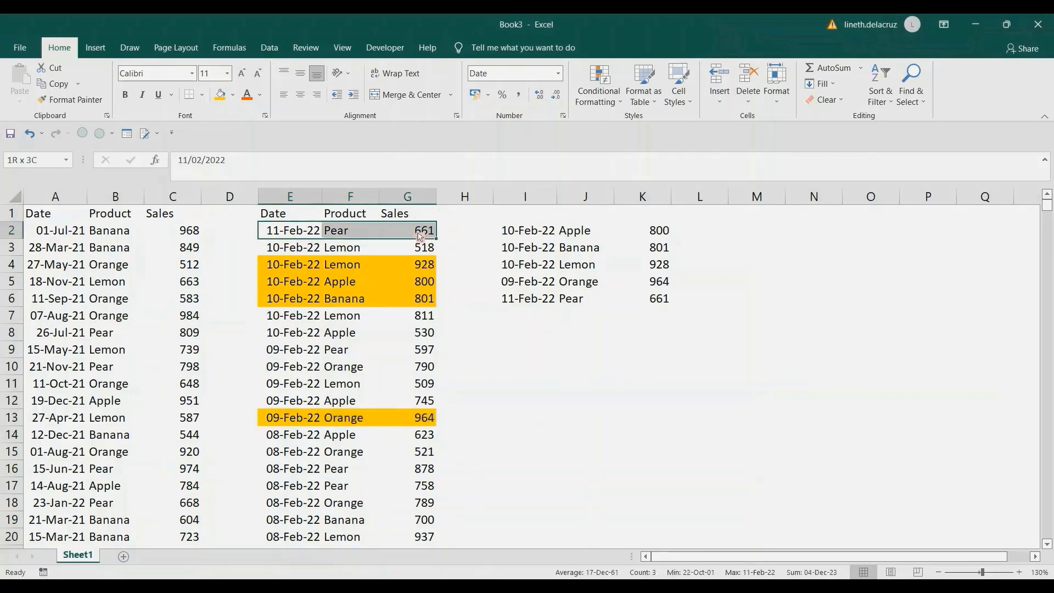
{"action": "left_click", "coordinate": [220, 94]}
{"action": "left_click", "coordinate": [431, 318]}
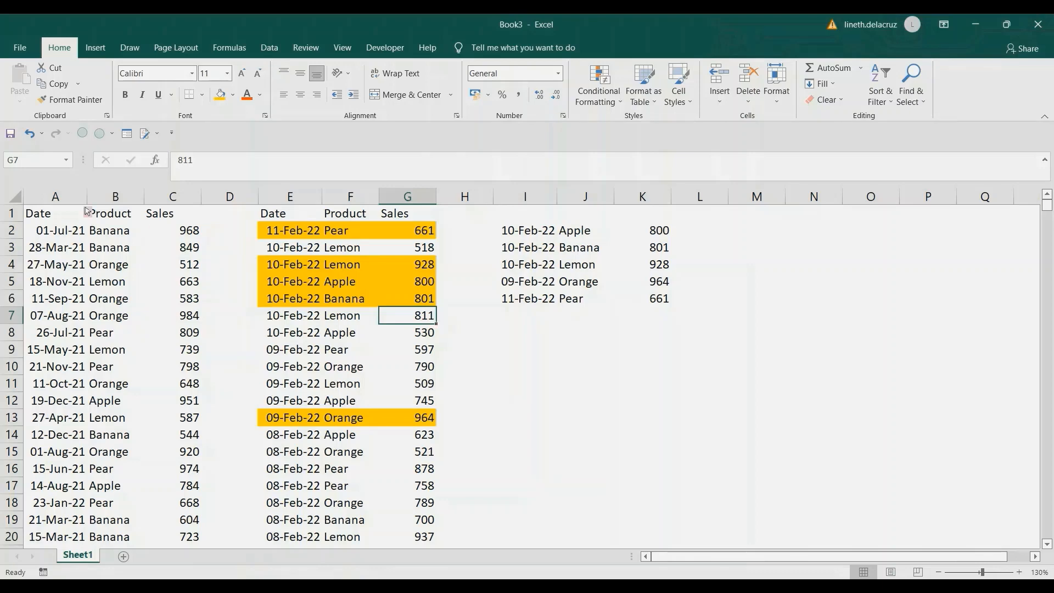
Load the original data in A1:C2000 into Power Query as a table with headers
{"action": "left_click", "coordinate": [47, 218]}
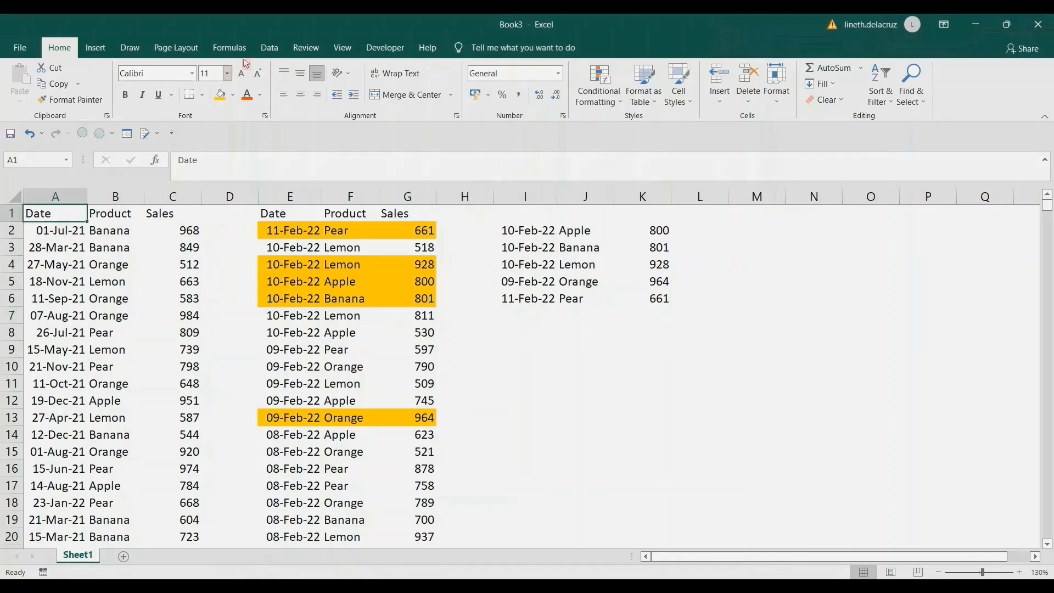
{"action": "left_click", "coordinate": [269, 48]}
{"action": "left_click", "coordinate": [76, 99]}
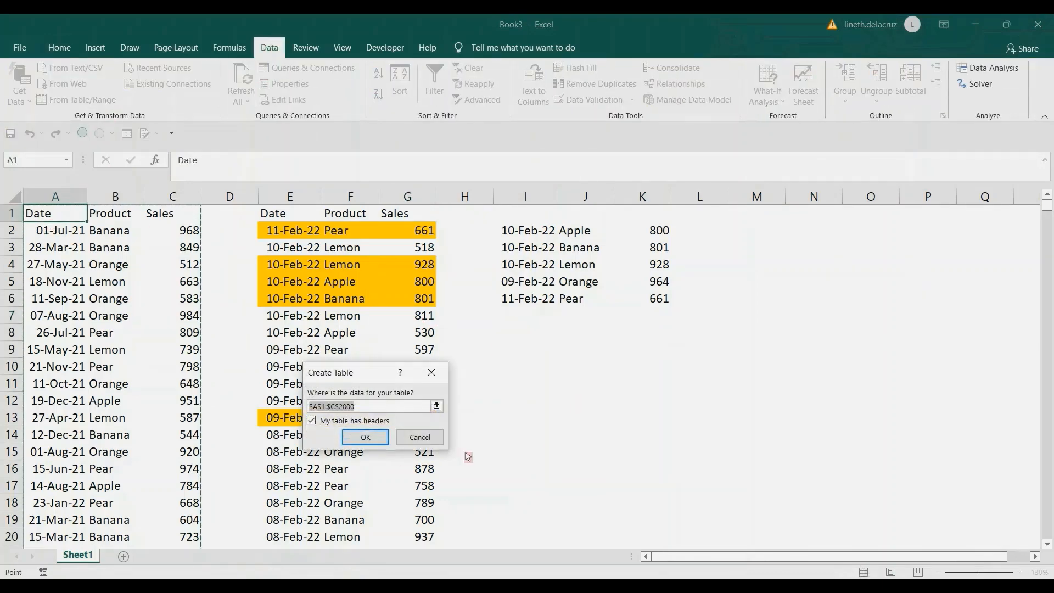
{"action": "left_click", "coordinate": [365, 436]}
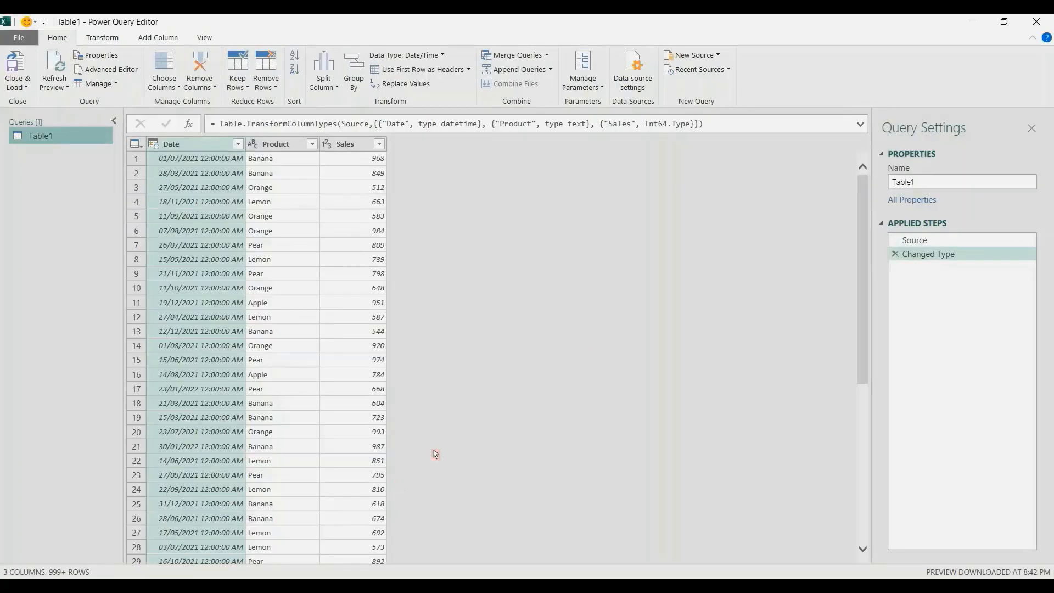
Rename the query as Trial1
{"action": "double_click", "coordinate": [933, 183]}
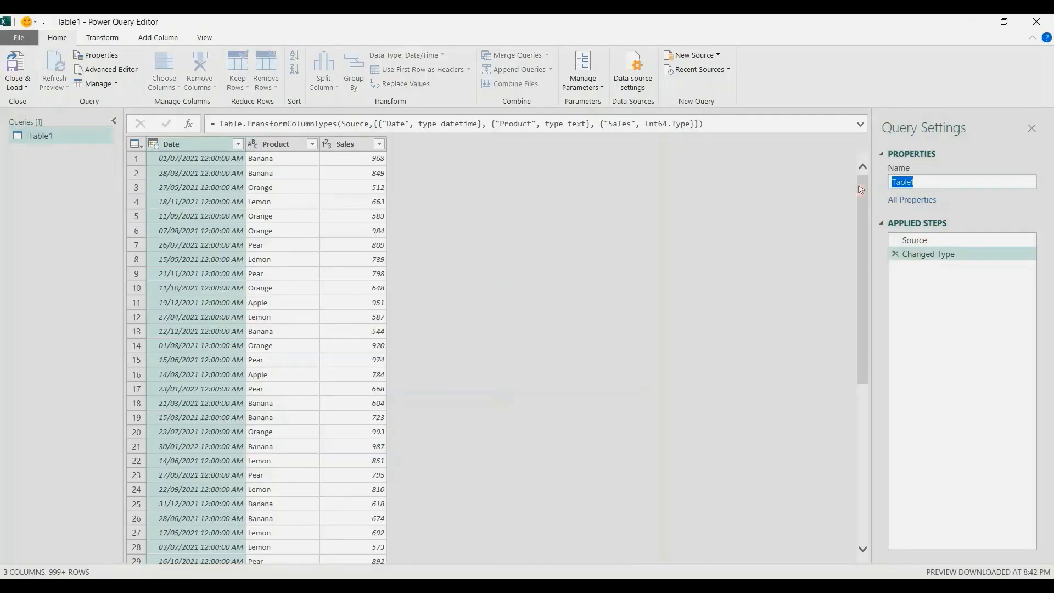
{"action": "type", "text": "Tri"}
{"action": "key", "text": "Return"}
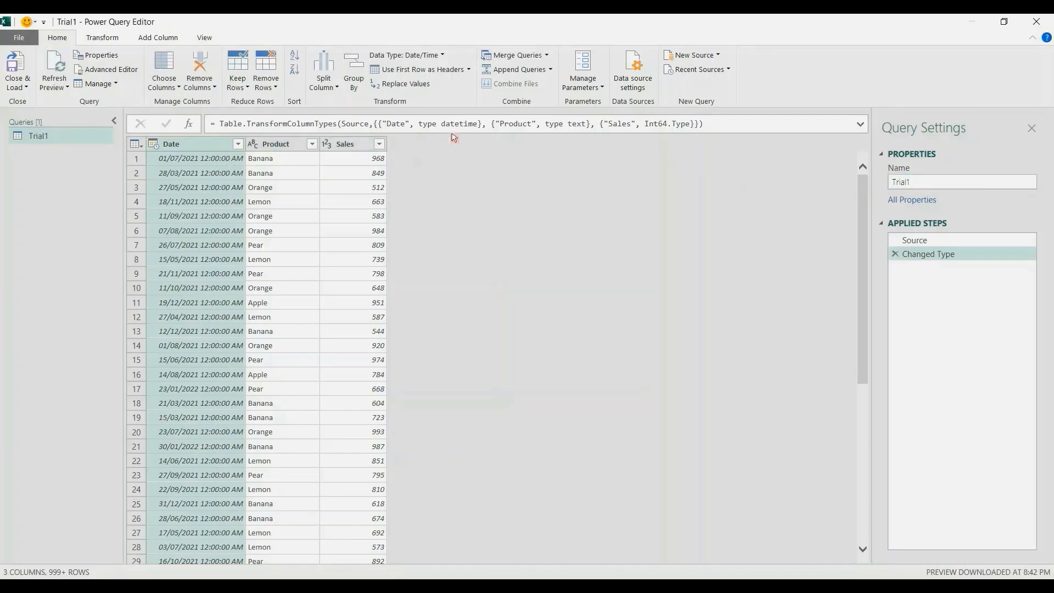
Change the Date column's type from datetime to date in the Changed Type step's formula
{"action": "left_click", "coordinate": [478, 124]}
{"action": "key", "text": "BackSpace"}
{"action": "key", "text": "BackSpace"}
{"action": "key", "text": "BackSpace"}
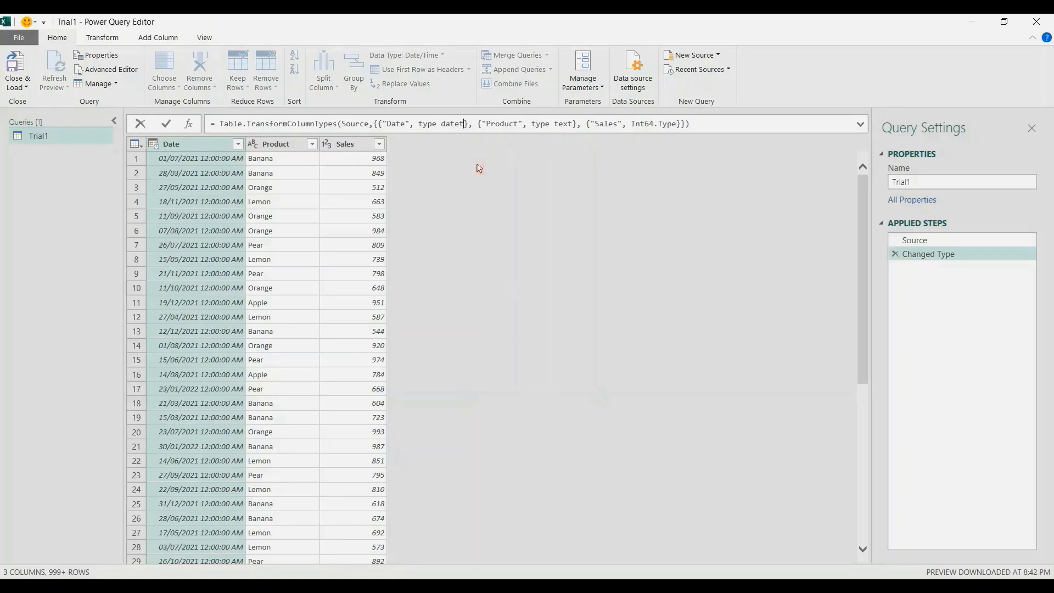
{"action": "key", "text": "BackSpace"}
{"action": "key", "text": "Return"}
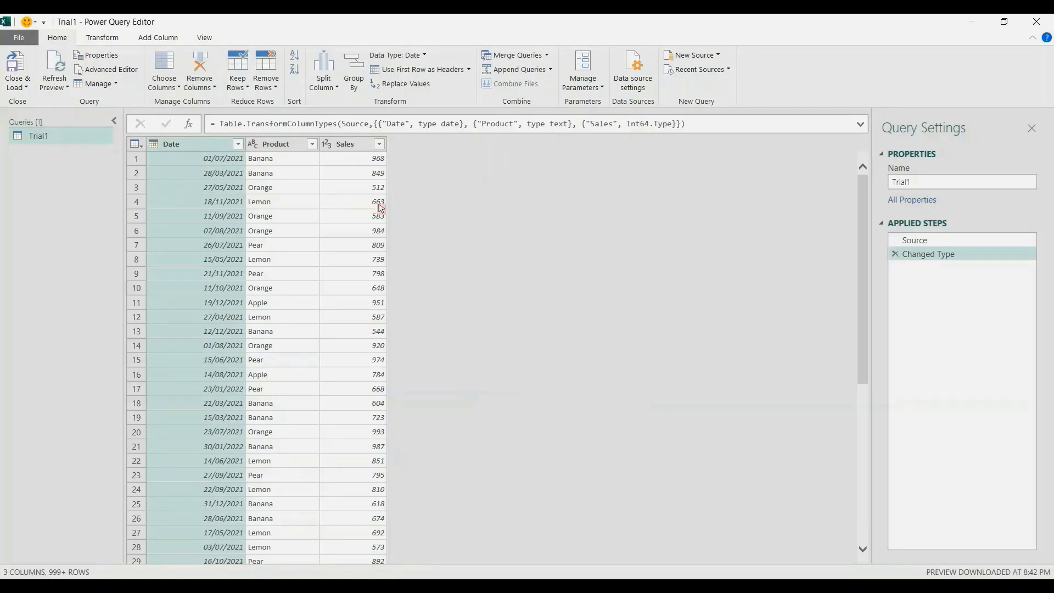
Sort the query rows by Date descending, with Sales descending as the second sort level
{"action": "left_click", "coordinate": [237, 144]}
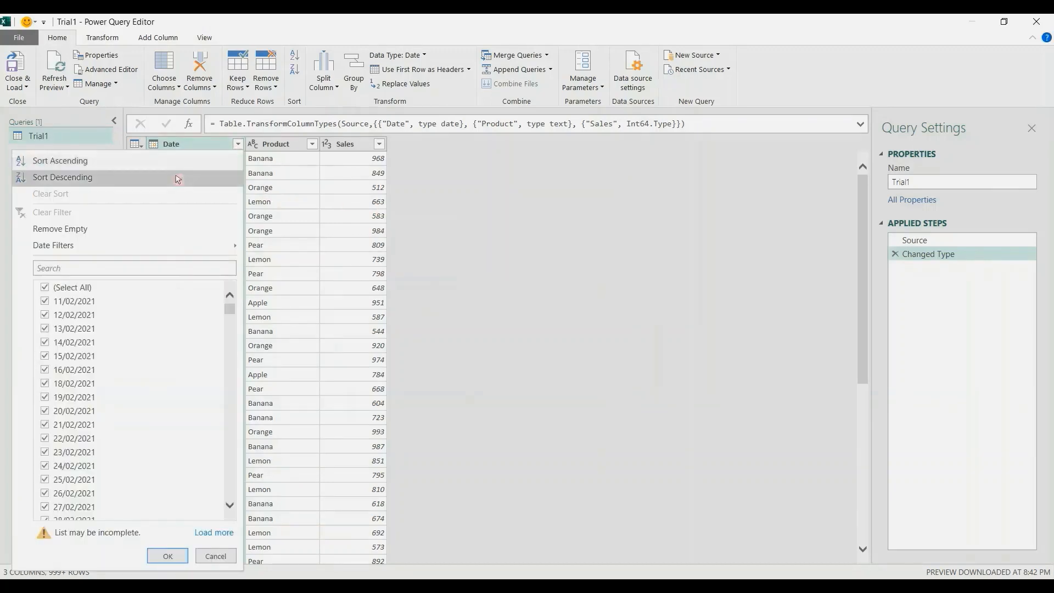
{"action": "left_click", "coordinate": [180, 177]}
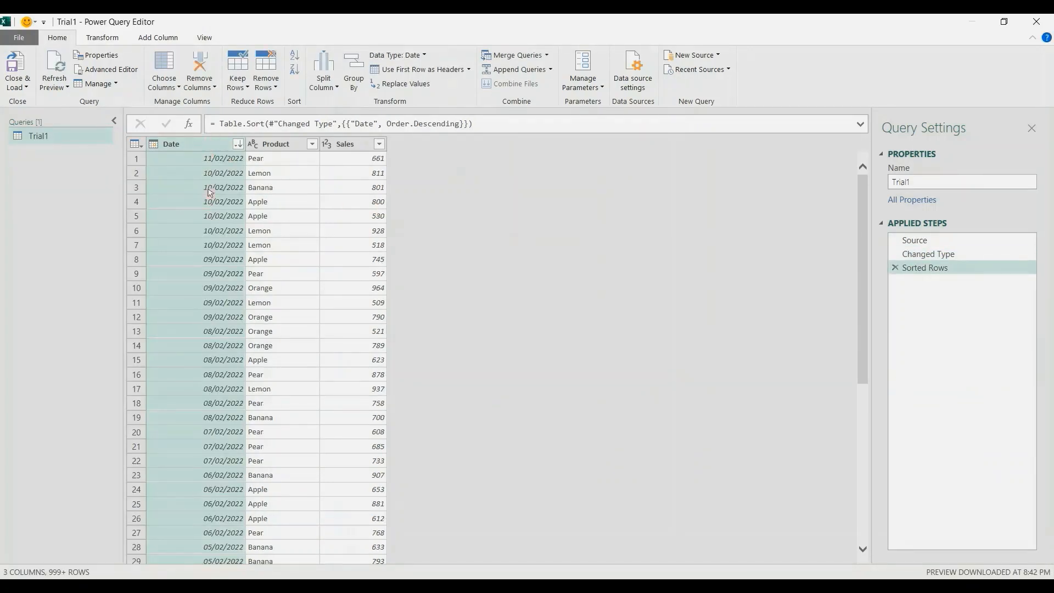
{"action": "left_click", "coordinate": [379, 144]}
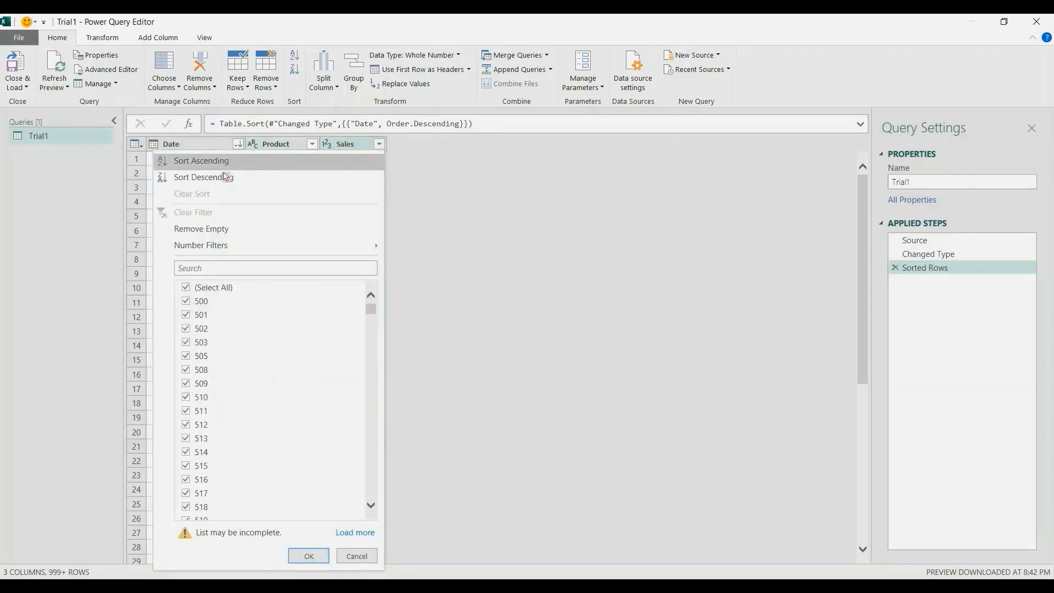
{"action": "left_click", "coordinate": [227, 179]}
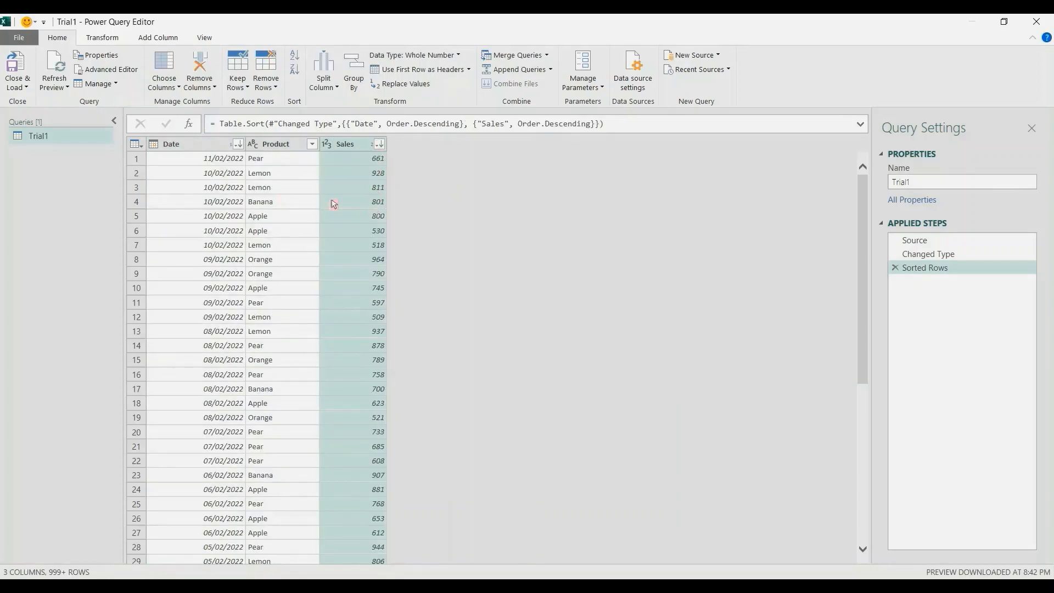
Remove duplicate rows based on the Product column and sort the remaining rows by Product ascending
{"action": "left_click", "coordinate": [275, 147]}
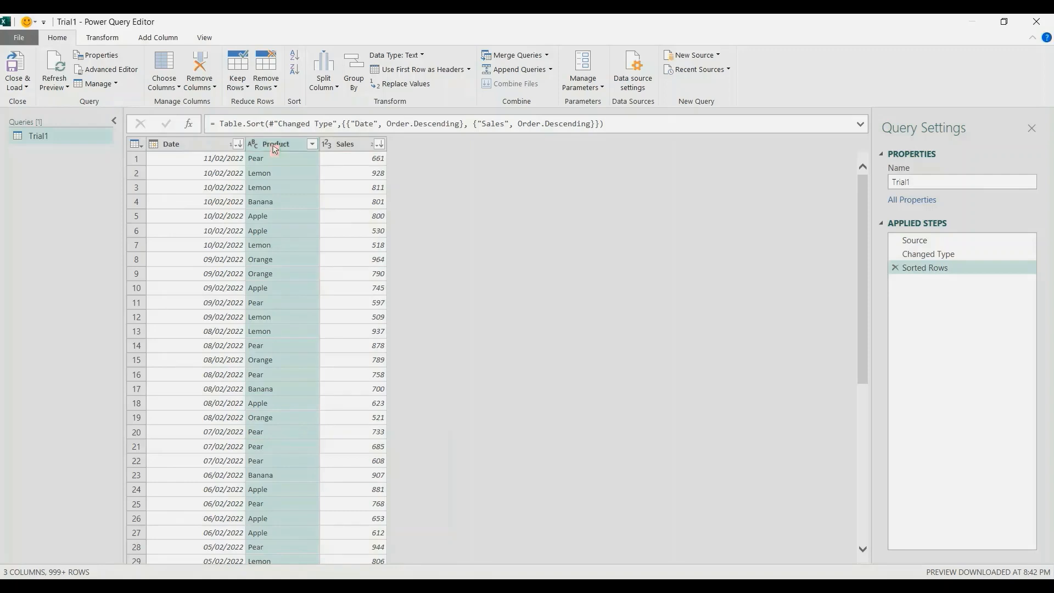
{"action": "right_click", "coordinate": [275, 147]}
{"action": "left_click", "coordinate": [342, 232]}
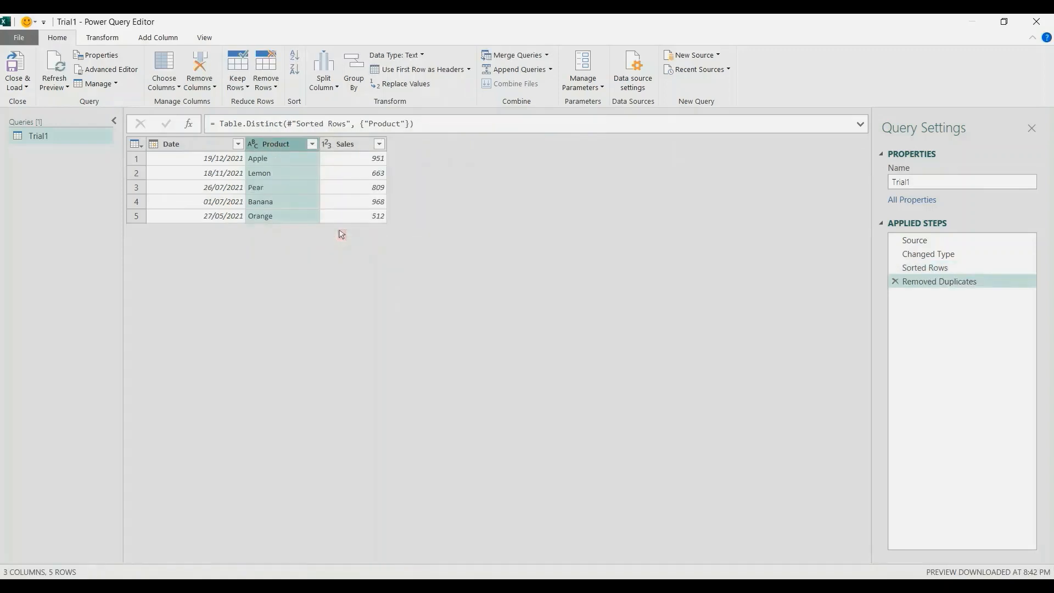
{"action": "left_click", "coordinate": [312, 145]}
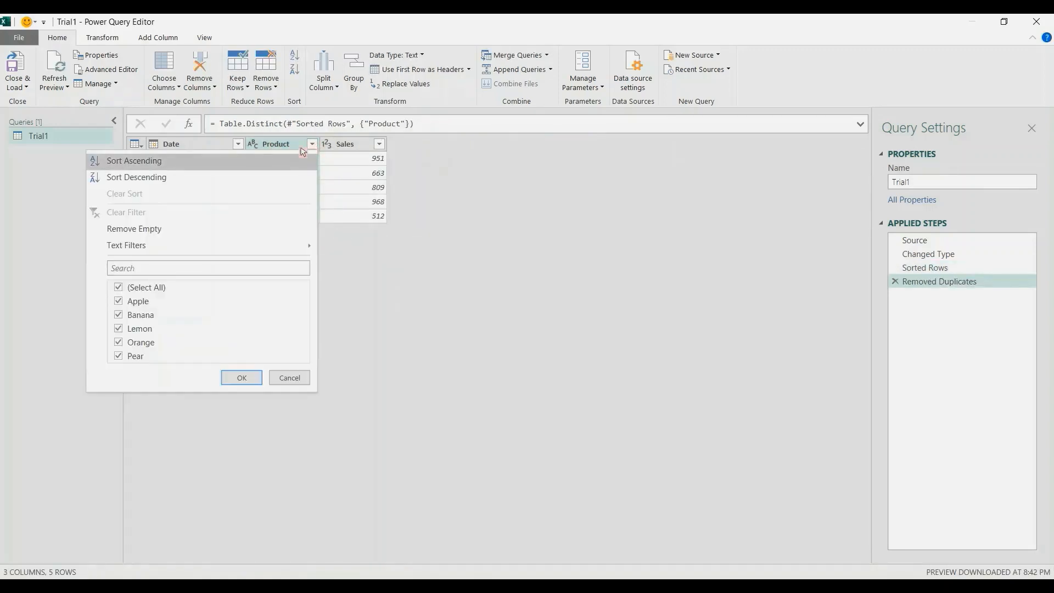
{"action": "left_click", "coordinate": [277, 164]}
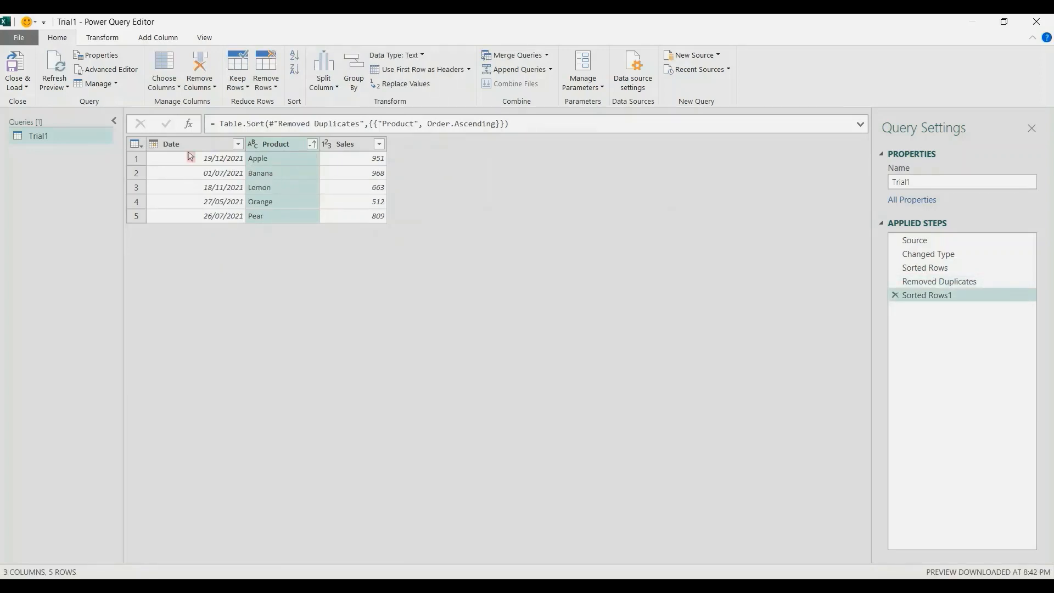
Load the Trial1 query as a table into the existing worksheet at cell M1
{"action": "left_click", "coordinate": [19, 86]}
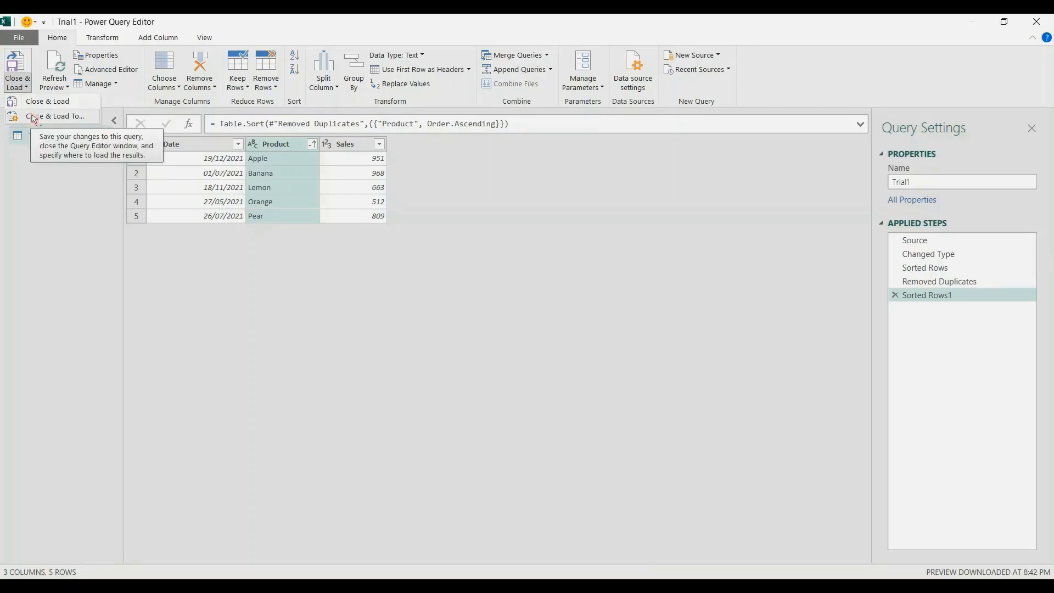
{"action": "left_click", "coordinate": [34, 117]}
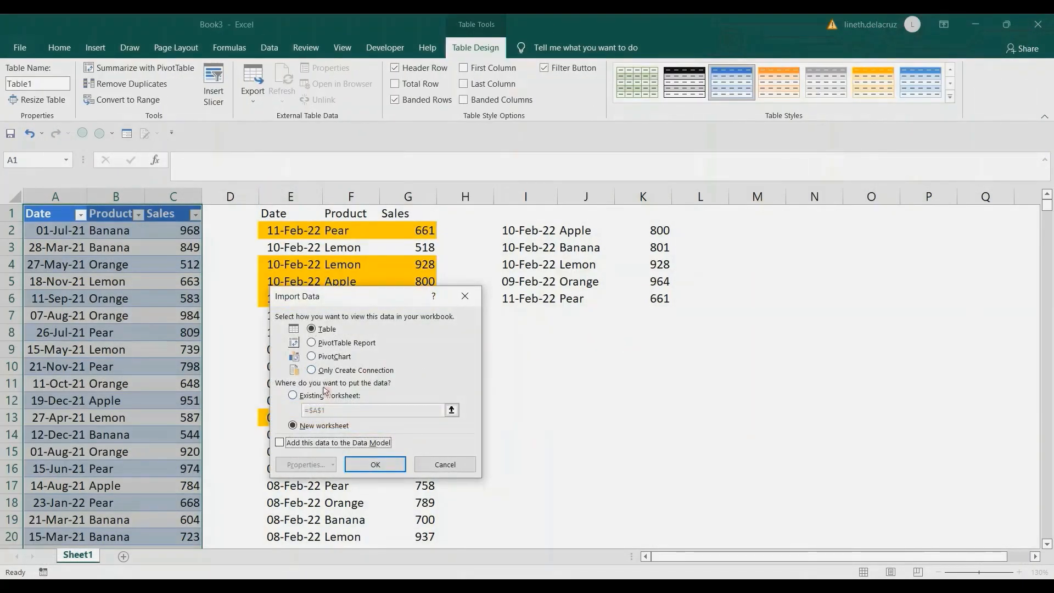
{"action": "left_click", "coordinate": [324, 395]}
{"action": "left_click", "coordinate": [762, 220]}
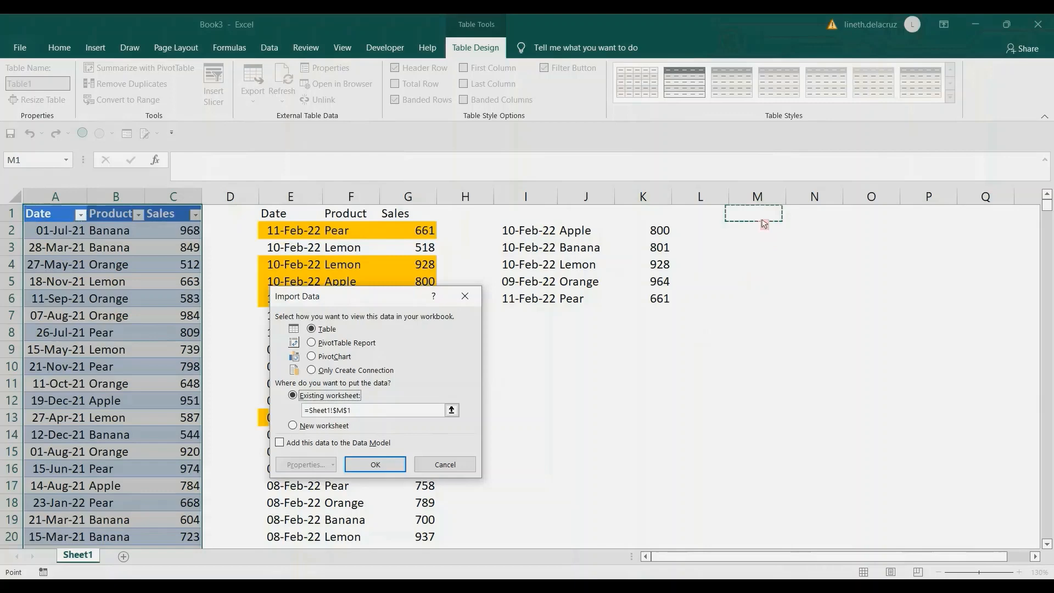
{"action": "left_click", "coordinate": [384, 464]}
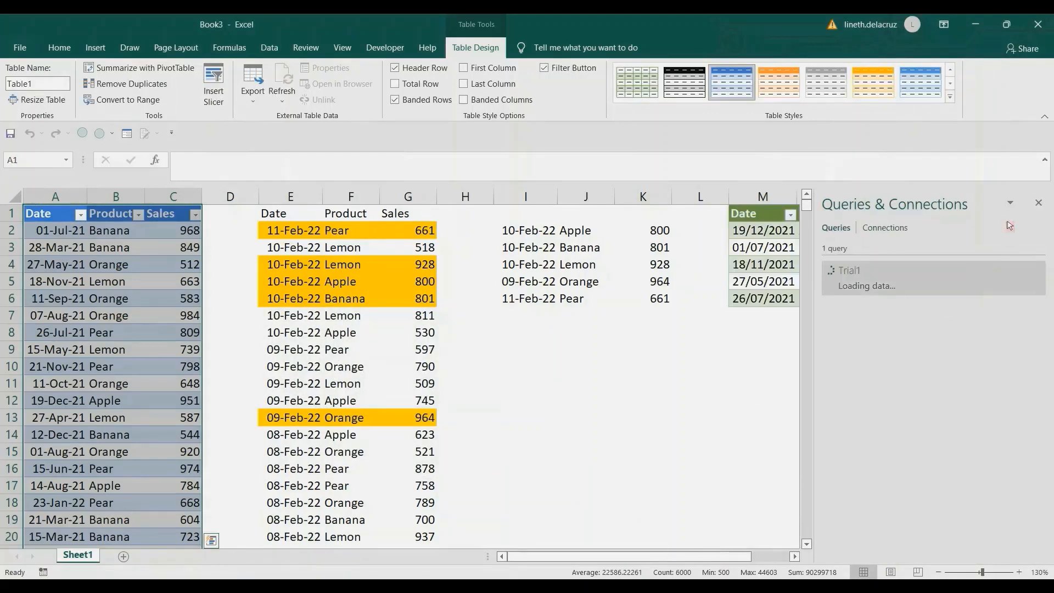
{"action": "left_click", "coordinate": [1037, 203]}
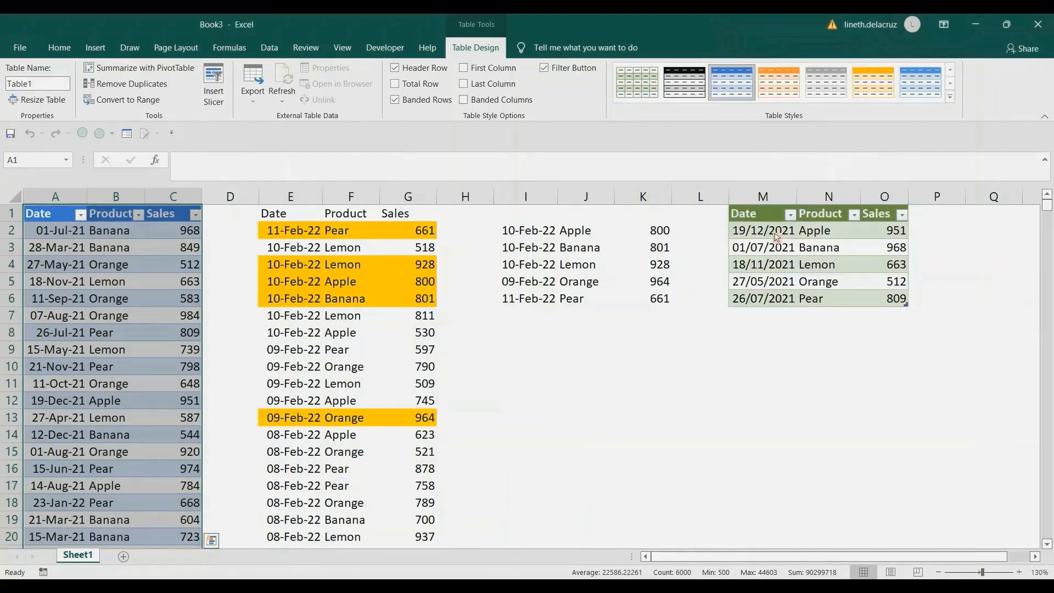
Compare the Trial1 output table's dates with the formula results in columns I to K
{"action": "left_click", "coordinate": [775, 235]}
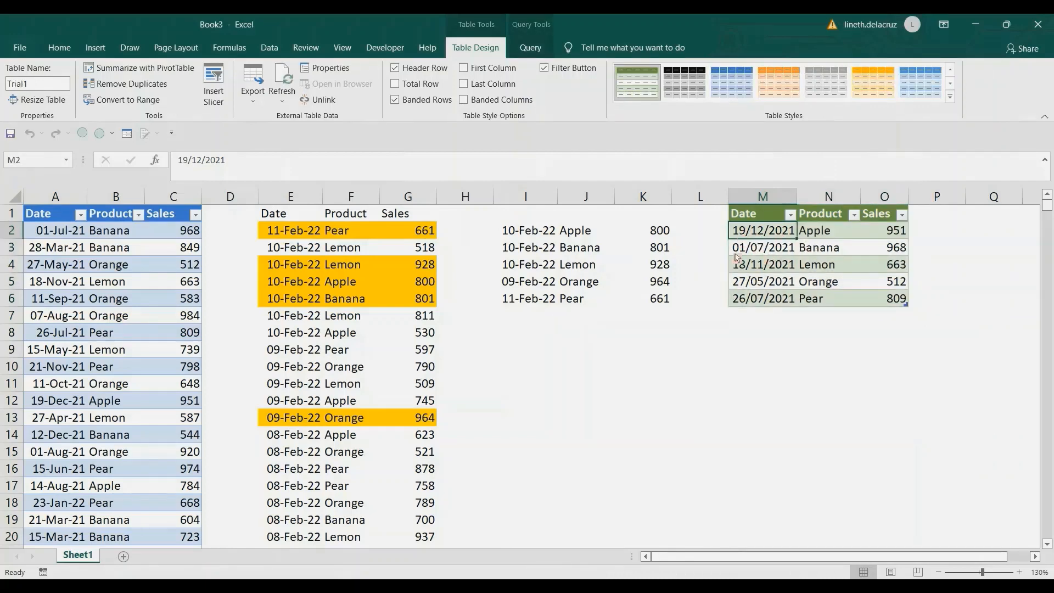
{"action": "left_click", "coordinate": [536, 233]}
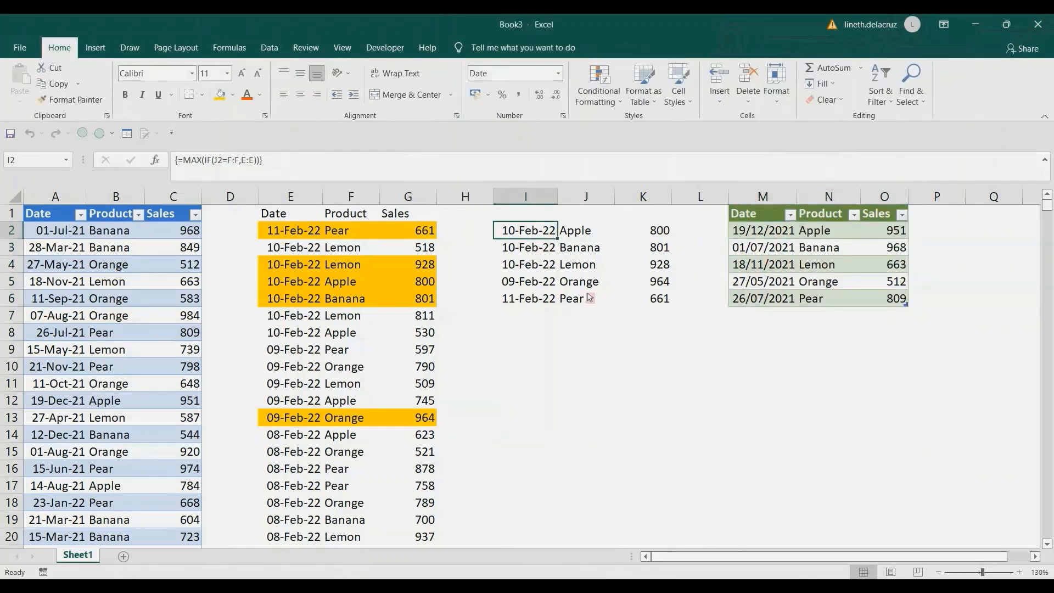
{"action": "left_click", "coordinate": [787, 245]}
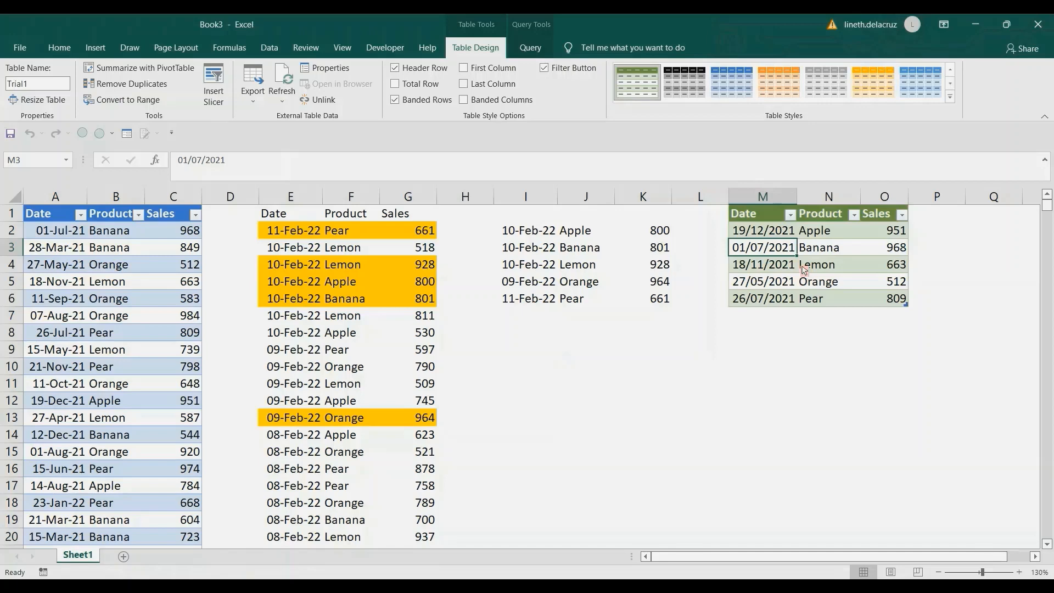
Duplicate the Trial1 query and rename the copy as Trial2
{"action": "left_click", "coordinate": [269, 47]}
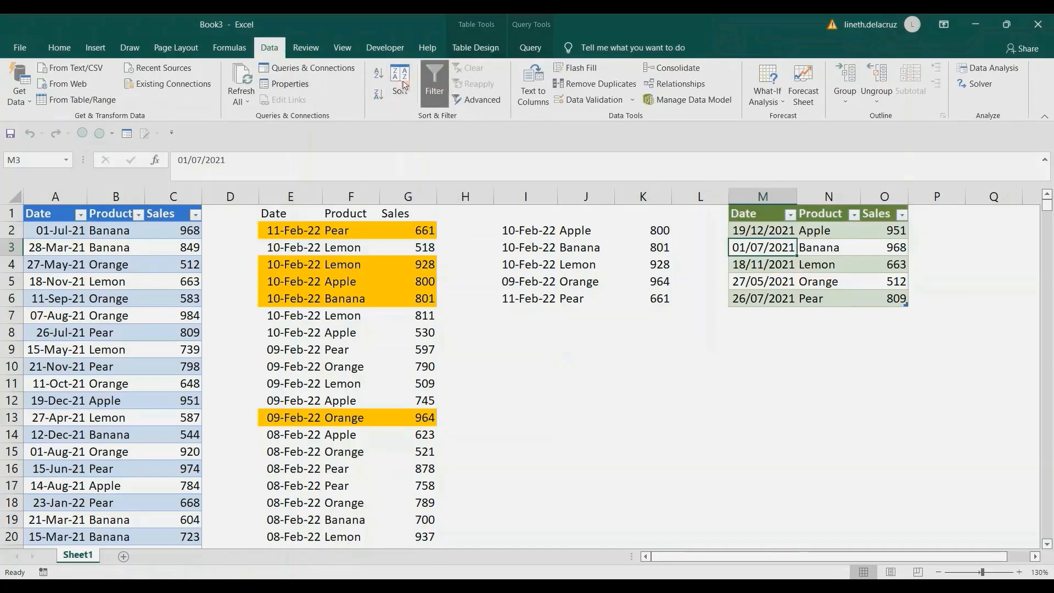
{"action": "left_click", "coordinate": [333, 69]}
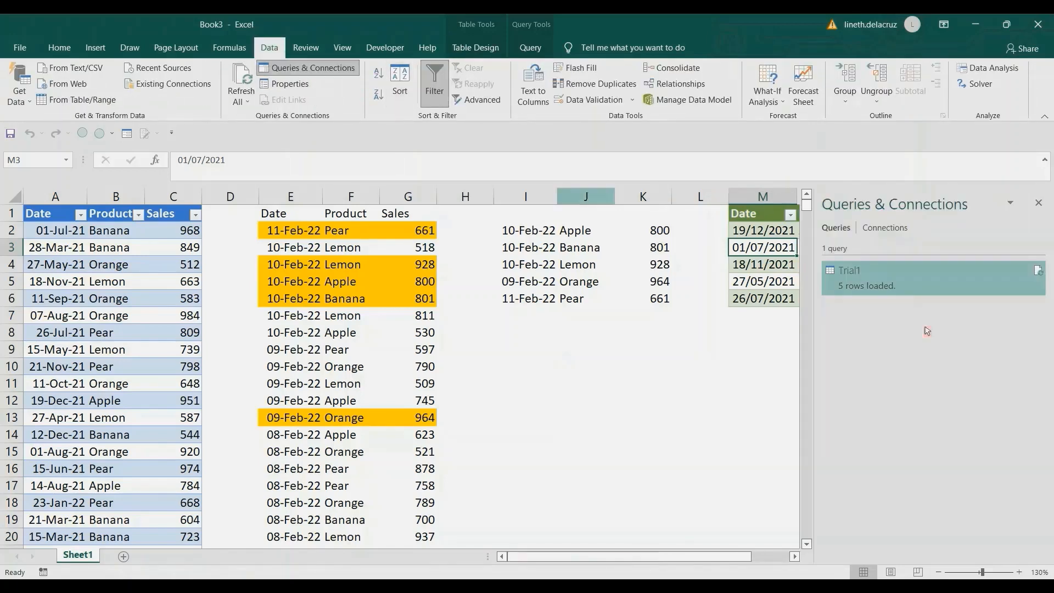
{"action": "right_click", "coordinate": [915, 285]}
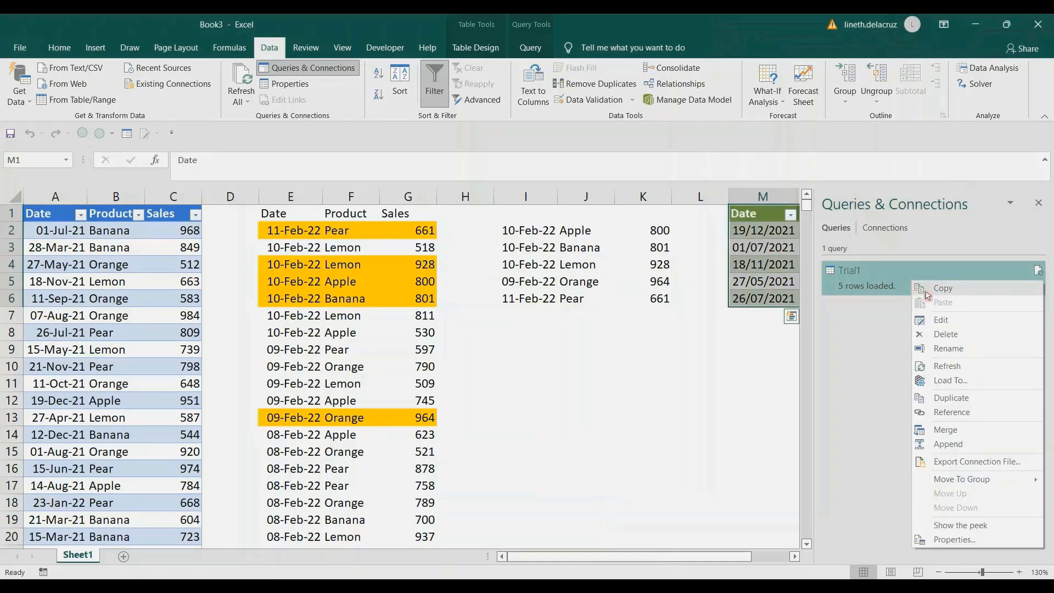
{"action": "left_click", "coordinate": [961, 401]}
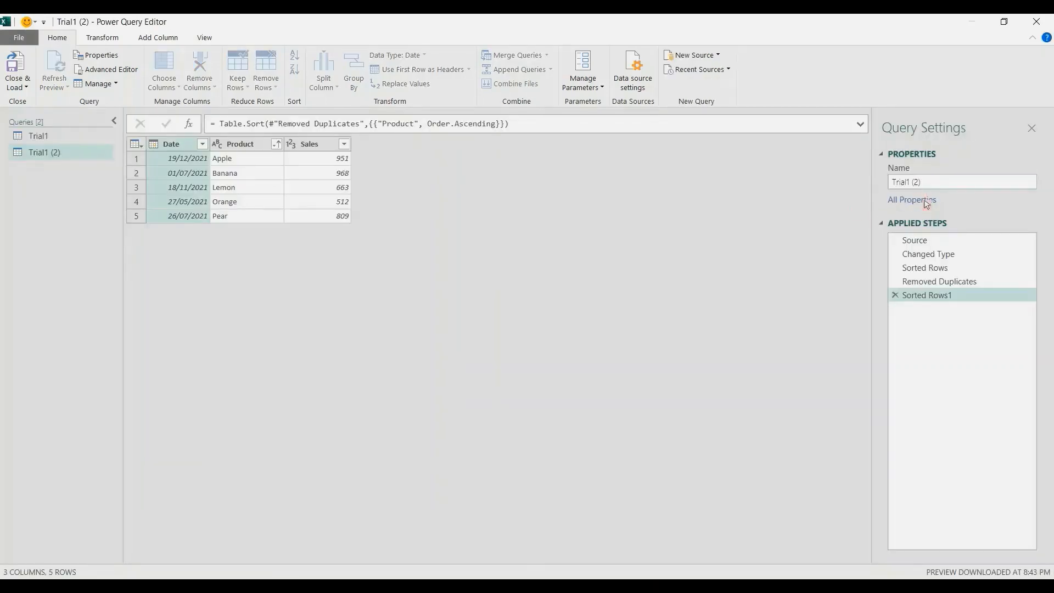
{"action": "key", "text": "Return"}
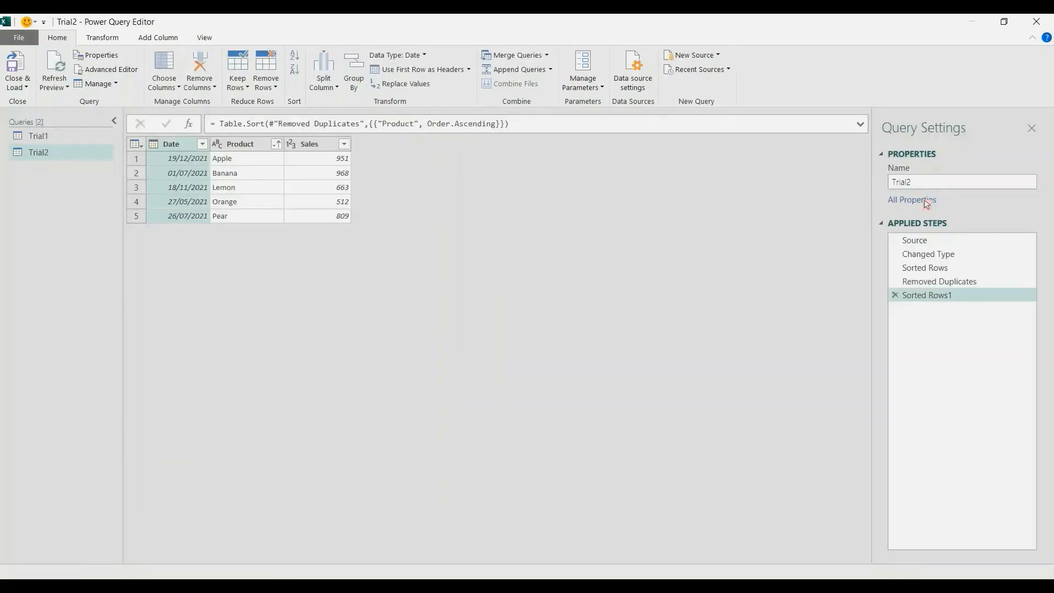
Wrap the Table.Sort formula of Trial2's Sorted Rows step in Table.Buffer and check the Removed Duplicates and Sorted Rows1 steps
{"action": "left_click", "coordinate": [931, 267]}
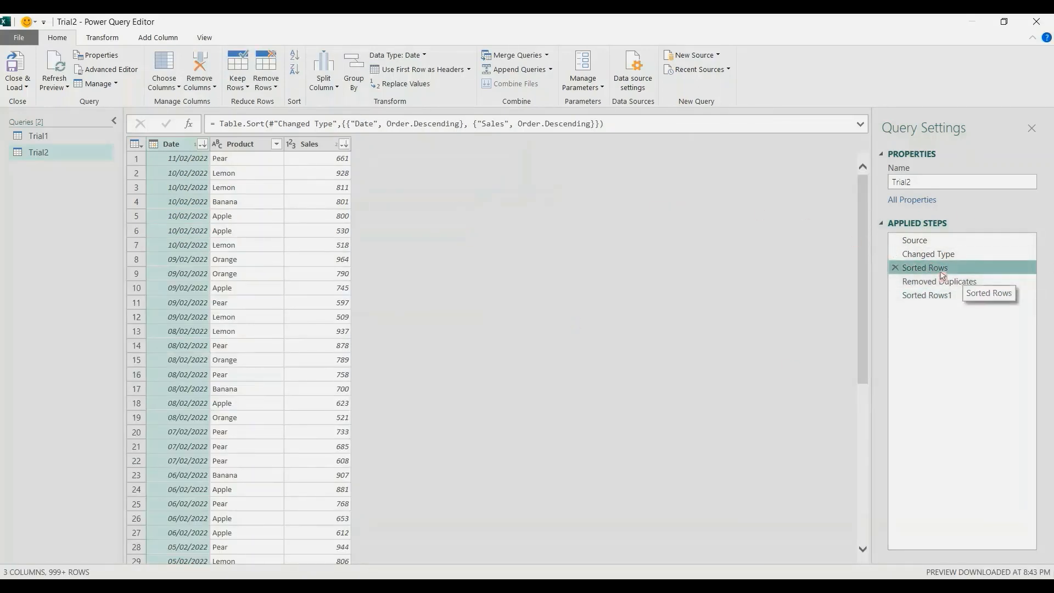
{"action": "left_click", "coordinate": [223, 124]}
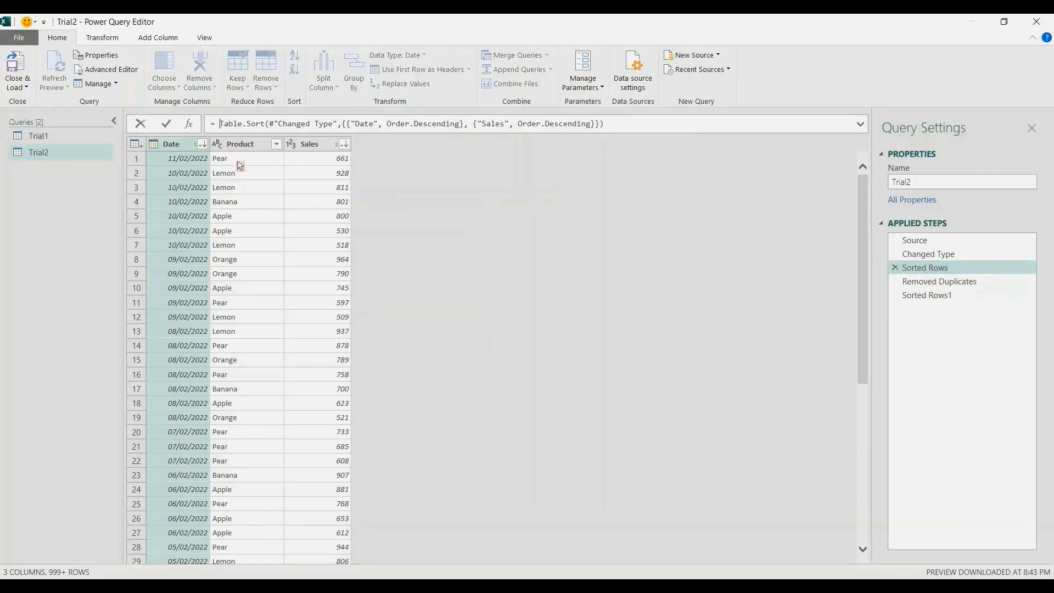
{"action": "type", "text": "Table."}
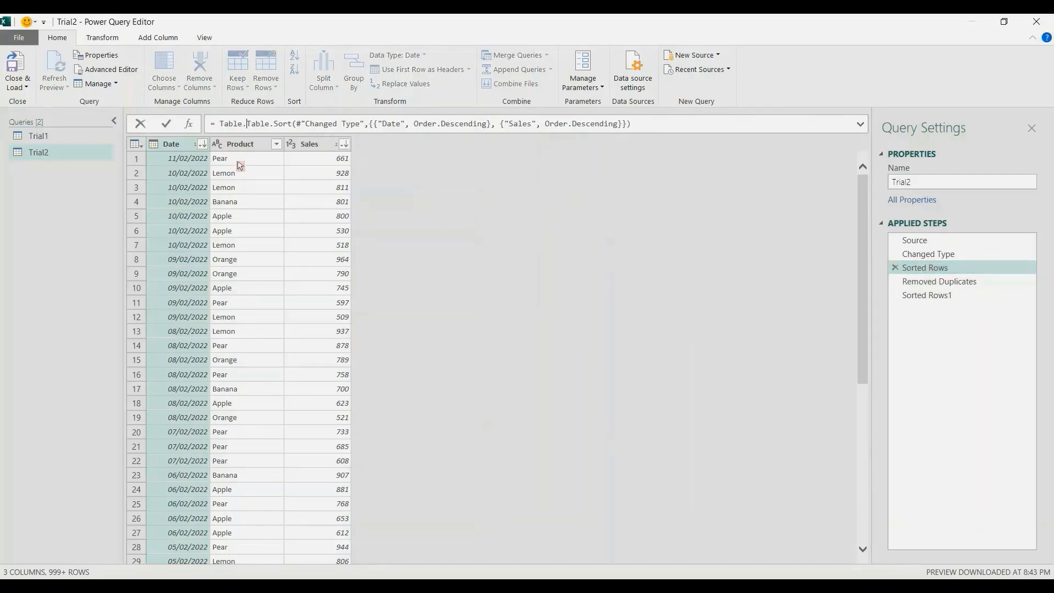
{"action": "type", "text": "Buffer("}
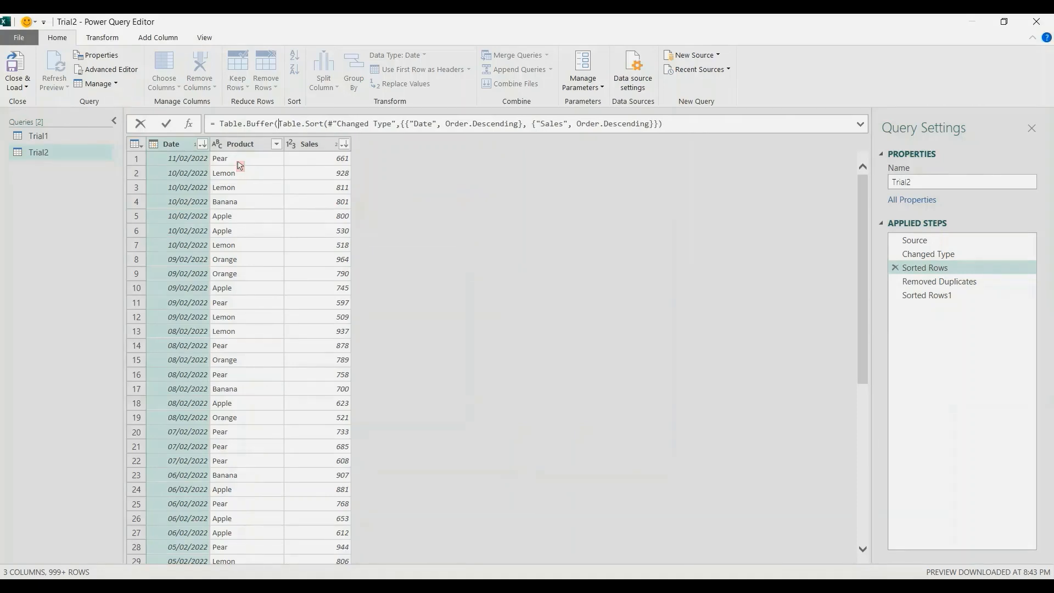
{"action": "left_click", "coordinate": [695, 124]}
{"action": "type", "text": ")"}
{"action": "key", "text": "Return"}
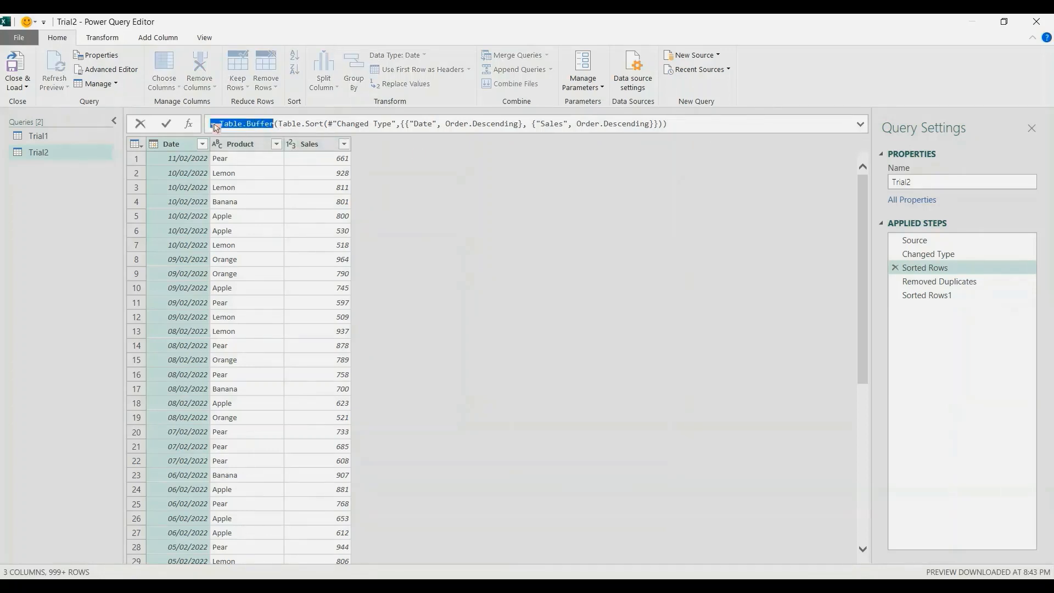
{"action": "left_click", "coordinate": [950, 285]}
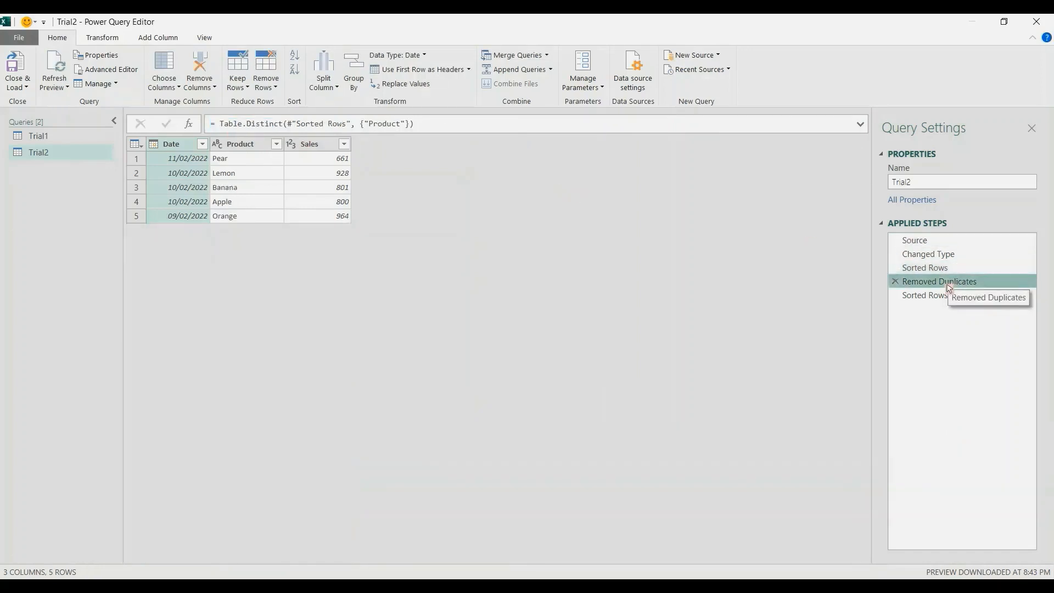
{"action": "left_click", "coordinate": [950, 298]}
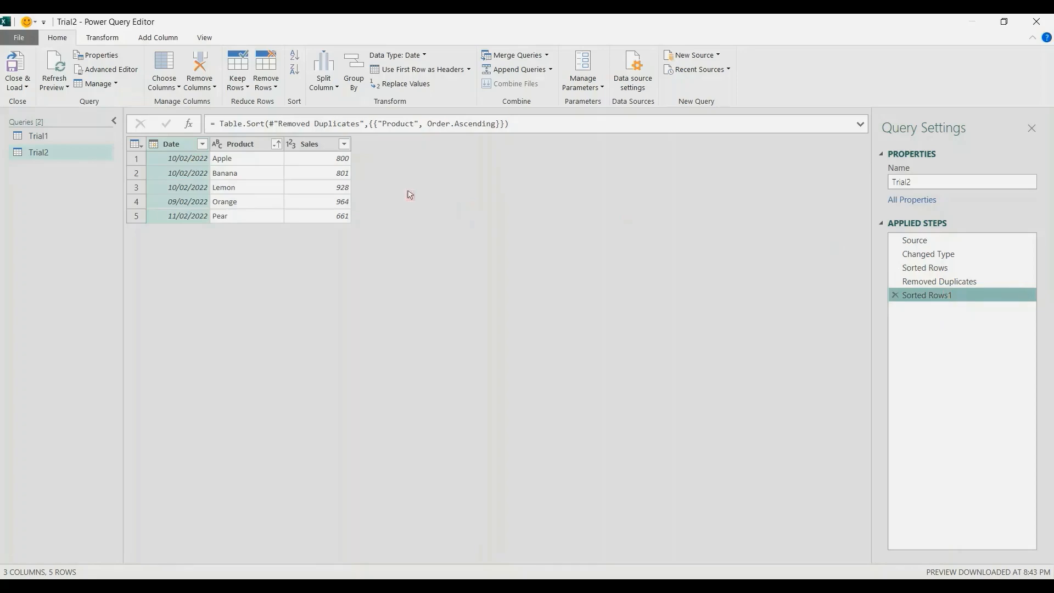
Load the Trial2 query as a table into the existing worksheet at cell Q1
{"action": "left_click", "coordinate": [18, 87]}
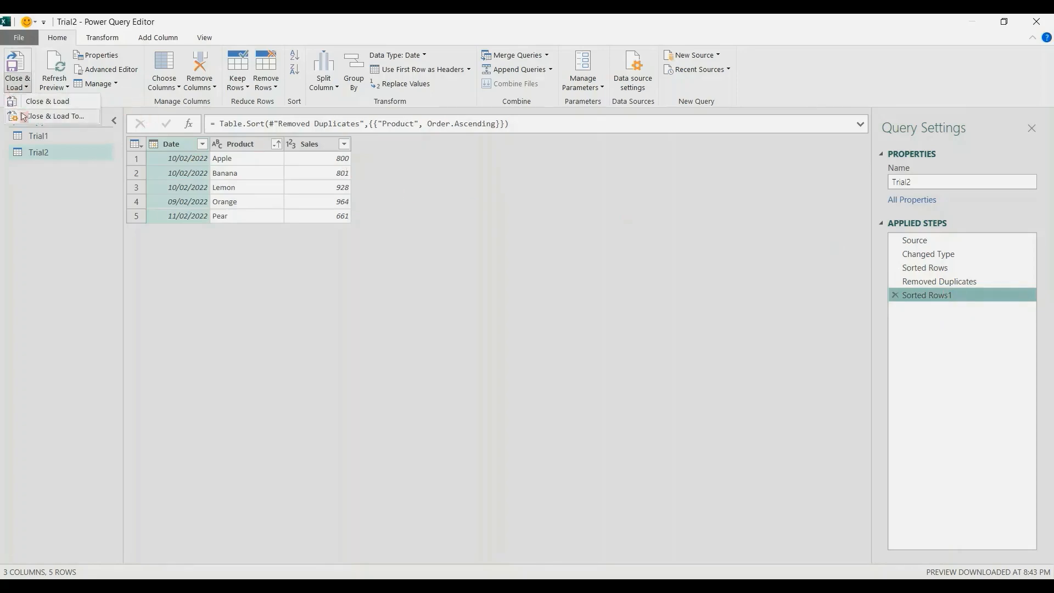
{"action": "left_click", "coordinate": [24, 116]}
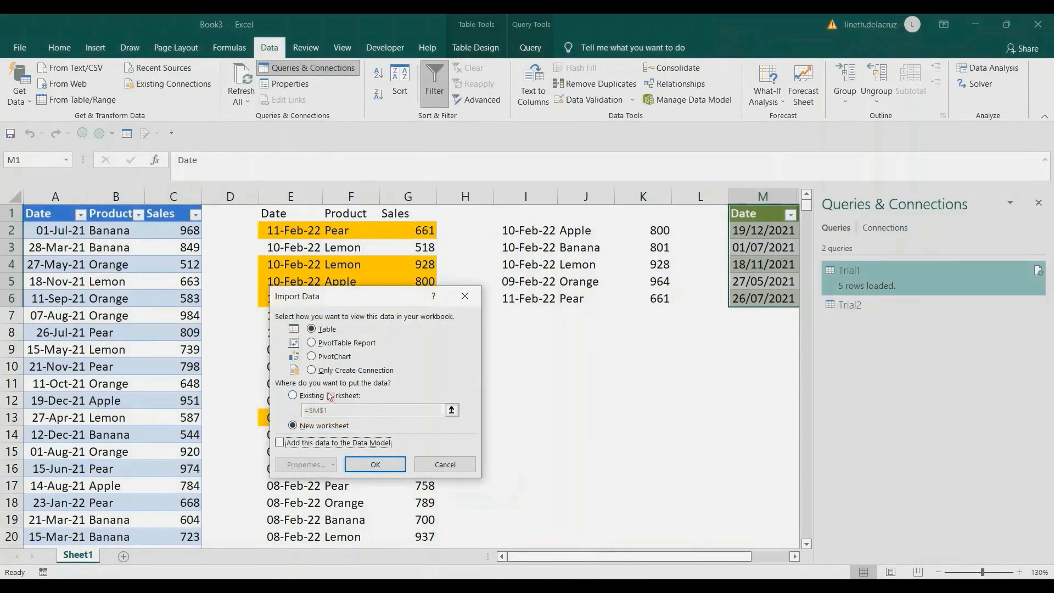
{"action": "left_click", "coordinate": [329, 395]}
{"action": "left_click_drag", "start_coordinate": [608, 556], "coordinate": [645, 555]}
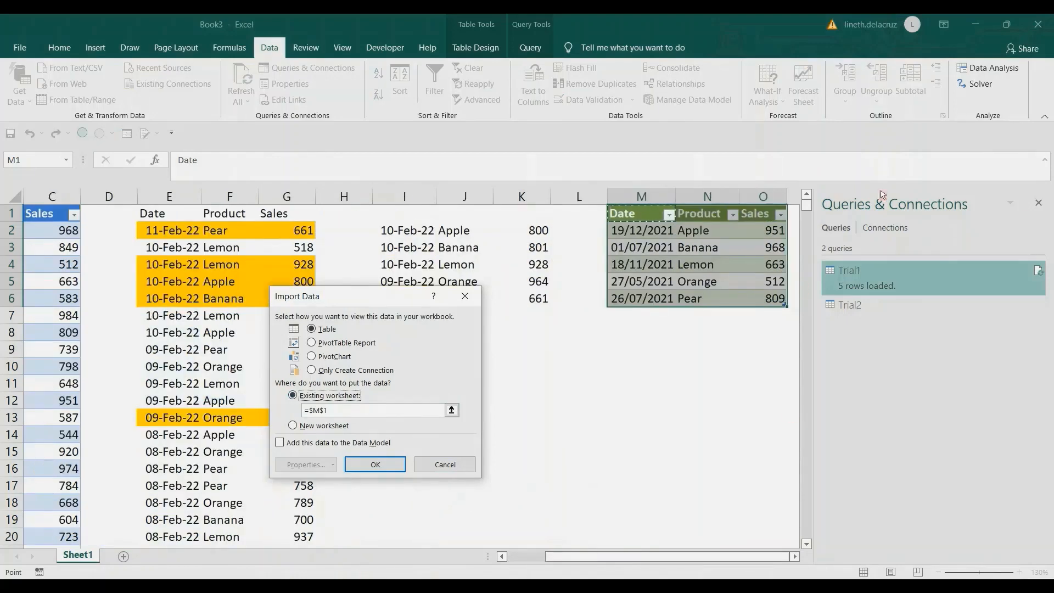
{"action": "left_click", "coordinate": [1037, 202]}
{"action": "left_click", "coordinate": [856, 214]}
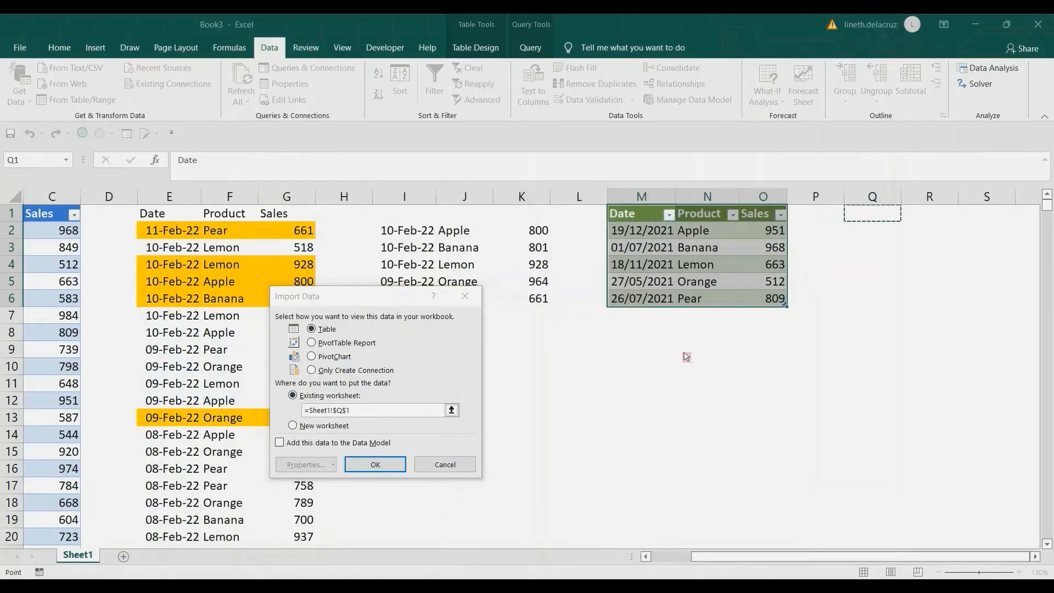
{"action": "left_click", "coordinate": [375, 464]}
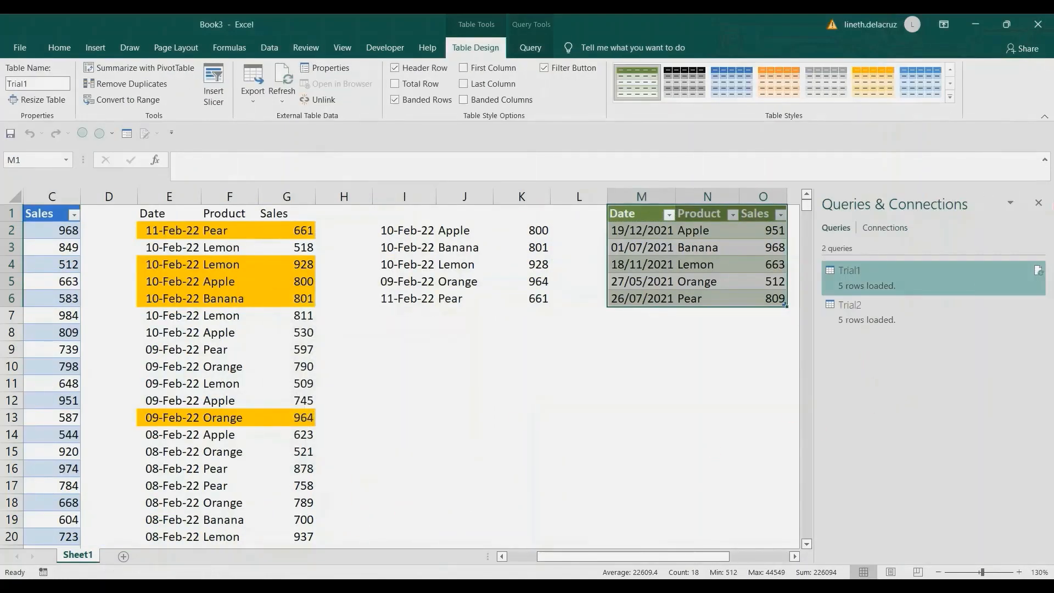
{"action": "left_click", "coordinate": [1038, 203]}
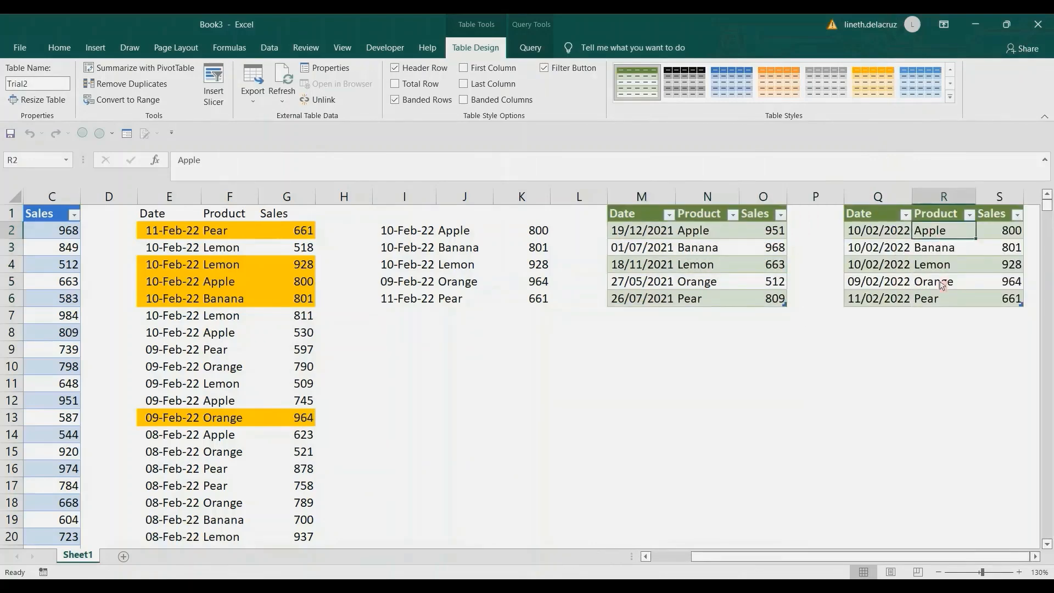
{"action": "key", "text": "Right"}
{"action": "key", "text": "Right"}
{"action": "key", "text": "Right"}
{"action": "type", "text": "="}
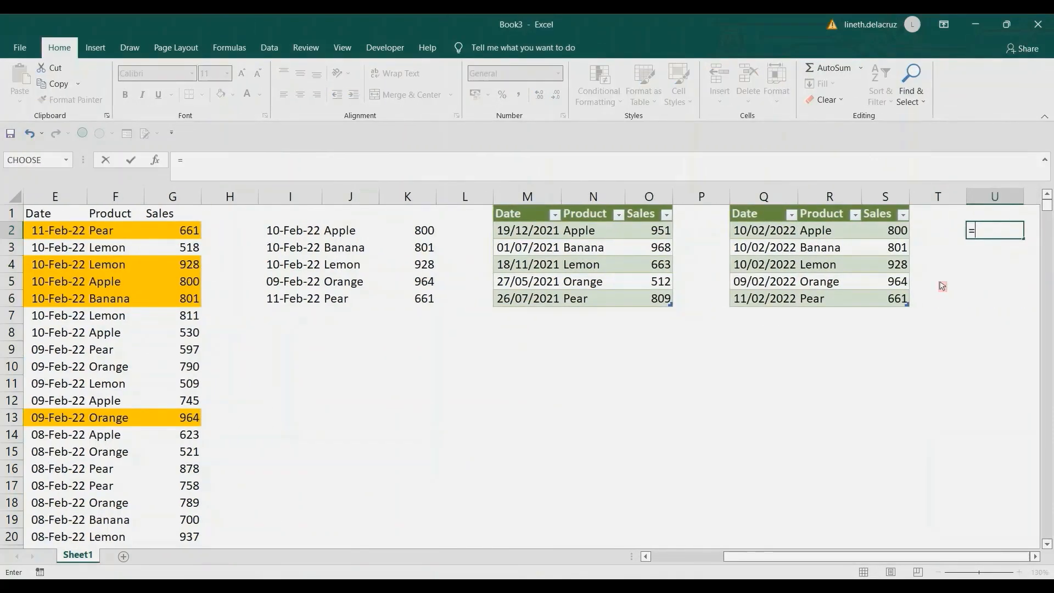
{"action": "key", "text": "Left"}
{"action": "key", "text": "Left"}
{"action": "type", "text": "-"}
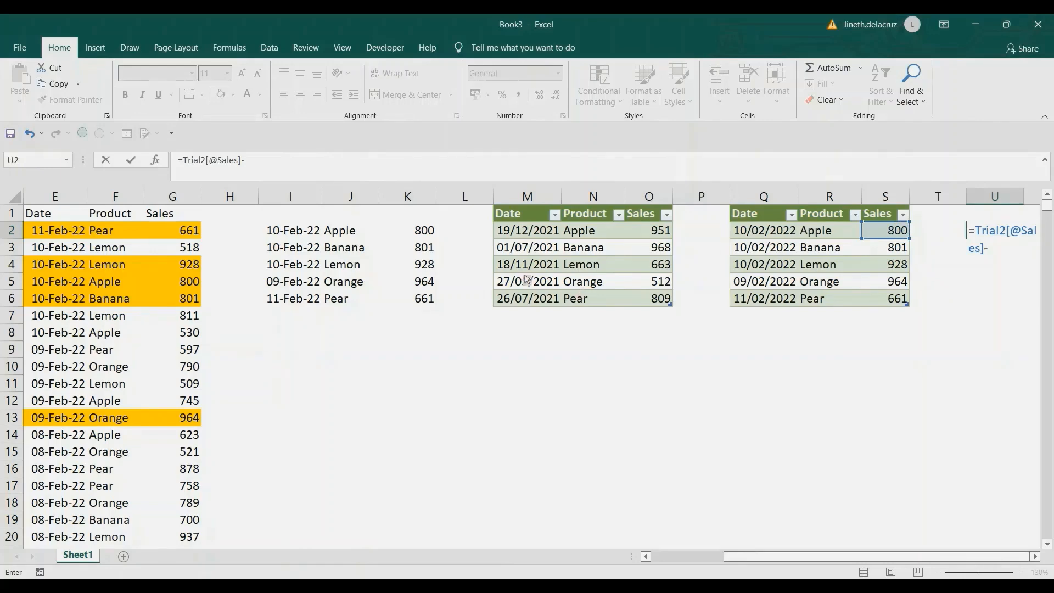
{"action": "left_click", "coordinate": [423, 235]}
{"action": "key", "text": "Return"}
Copy the U2 difference formula into U3:U6 and compare the results in I2:K6 with the Trial2 table in Q2:S6
{"action": "key", "text": "Up"}
{"action": "key", "text": "ctrl+c"}
{"action": "key", "text": "Down"}
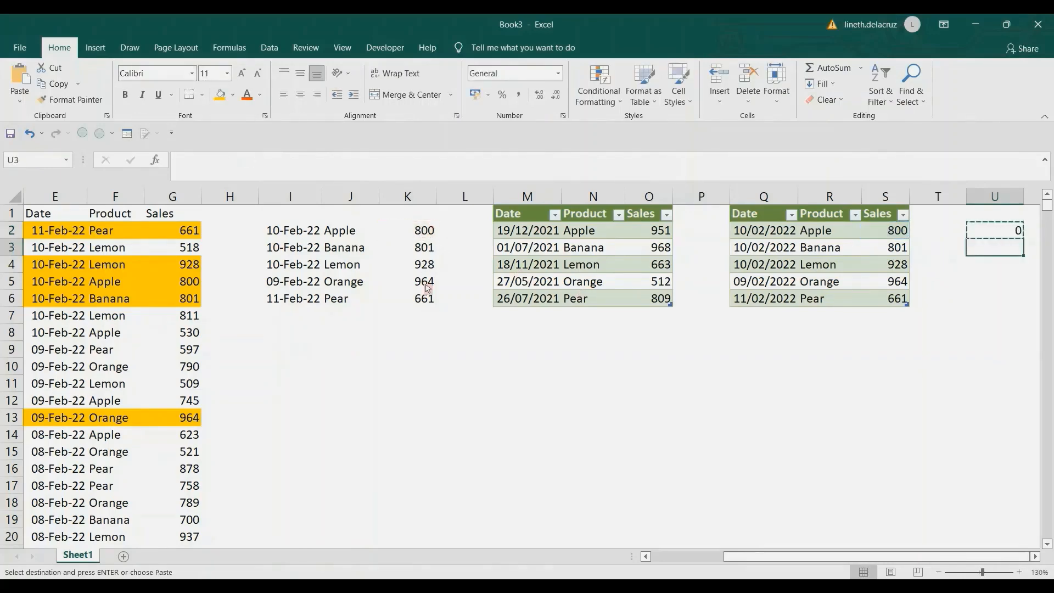
{"action": "key", "text": "shift+Down"}
{"action": "key", "text": "shift+Down"}
{"action": "key", "text": "shift+Down"}
{"action": "key", "text": "Up"}
{"action": "key", "text": "Down"}
{"action": "key", "text": "shift+Down"}
{"action": "key", "text": "shift+Down"}
{"action": "key", "text": "shift+Down"}
{"action": "key", "text": "ctrl+v"}
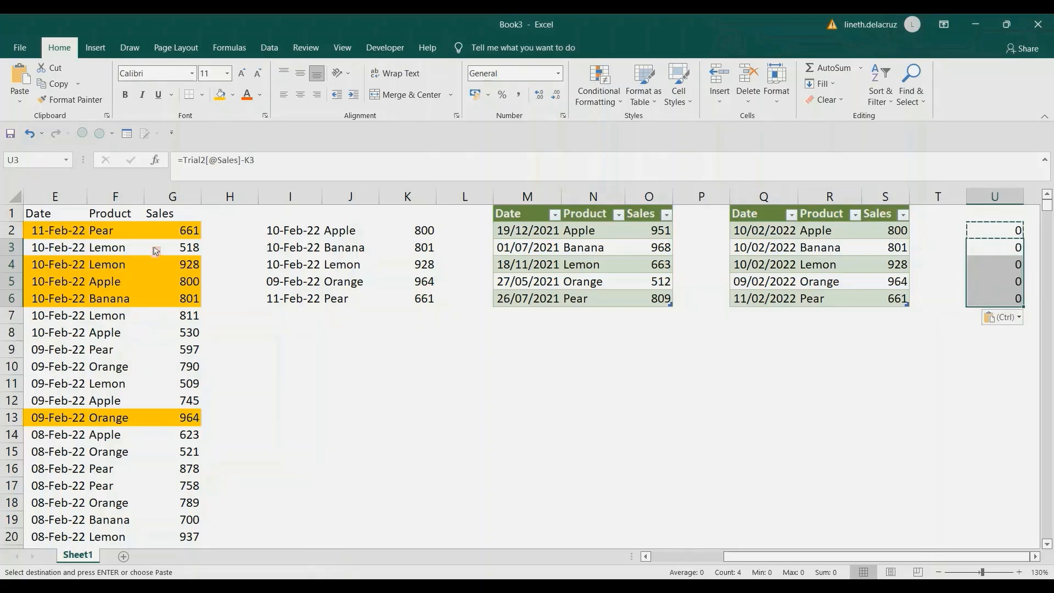
{"action": "left_click_drag", "start_coordinate": [283, 230], "coordinate": [413, 301]}
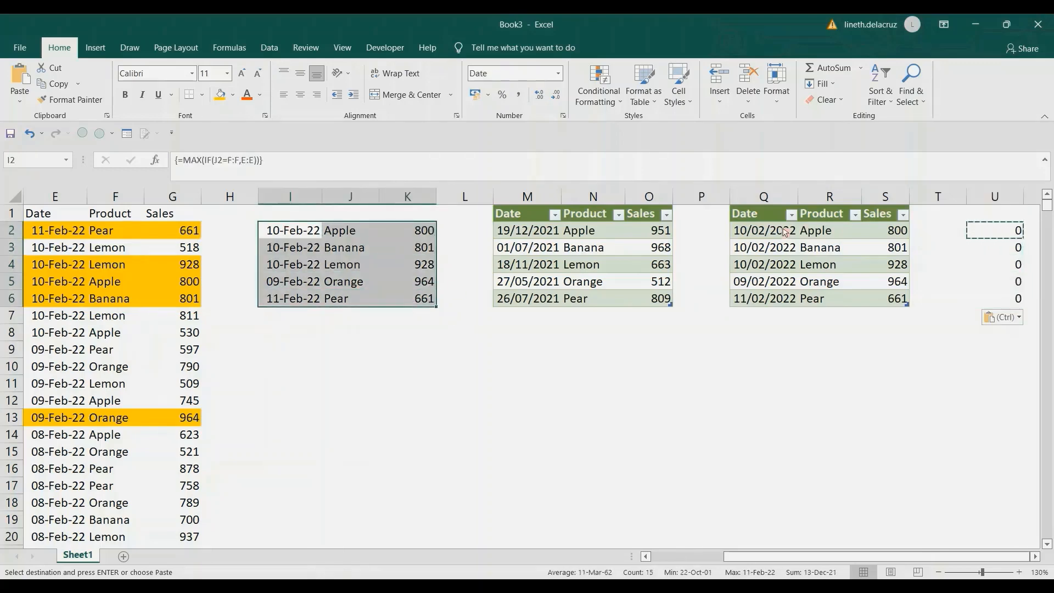
{"action": "left_click_drag", "start_coordinate": [777, 233], "coordinate": [885, 301]}
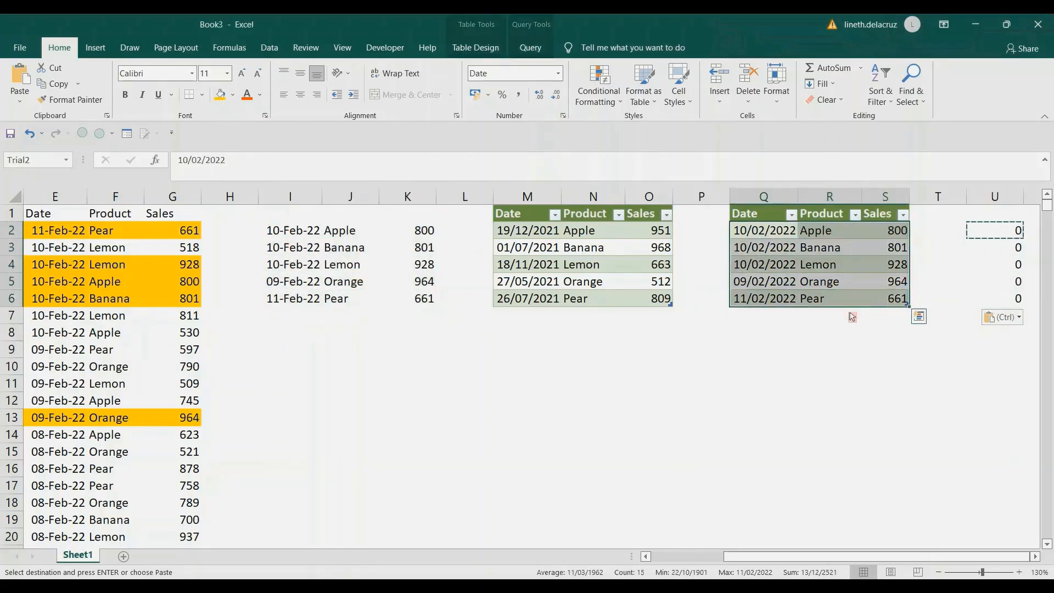